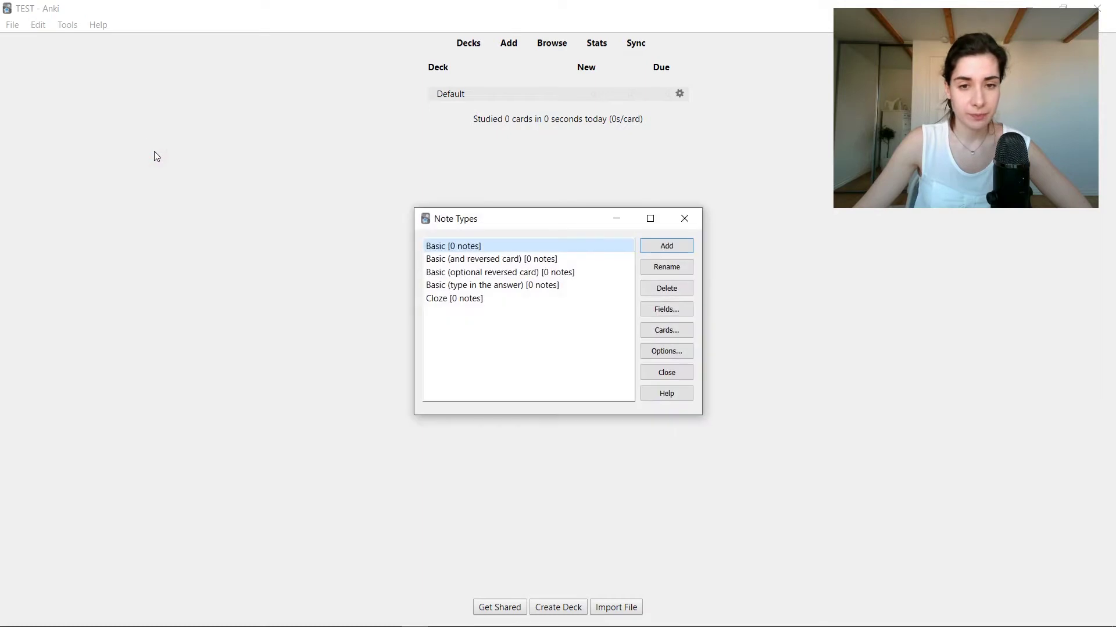
- Add a new note type based on Cloze and name it CARDS
{"action": "left_click", "coordinate": [666, 247]}
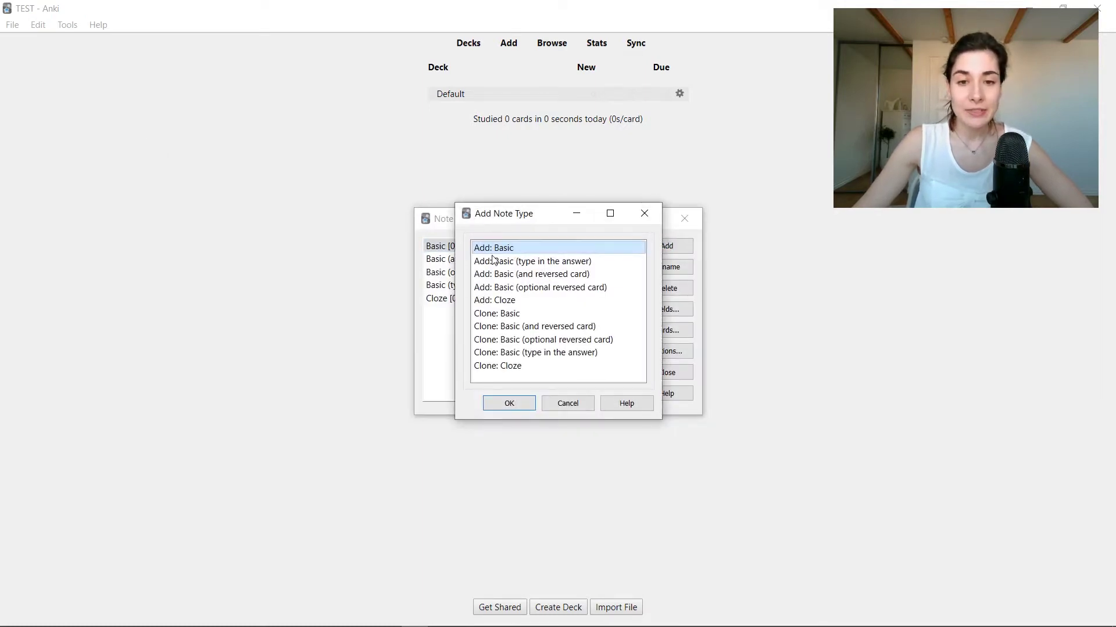
{"action": "left_click", "coordinate": [517, 303]}
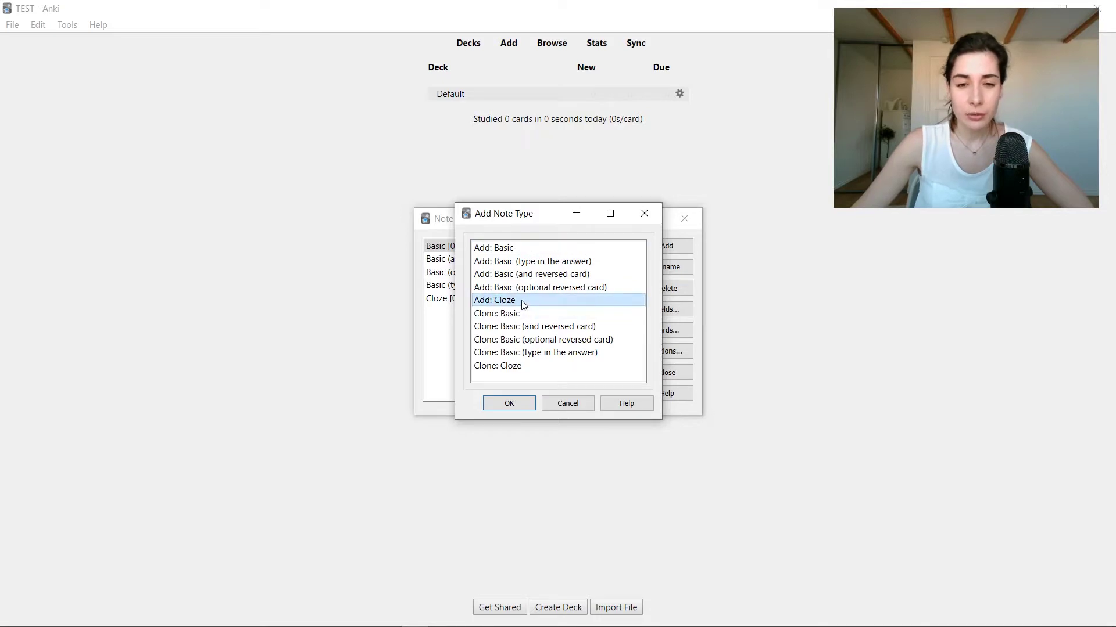
{"action": "left_click", "coordinate": [509, 404]}
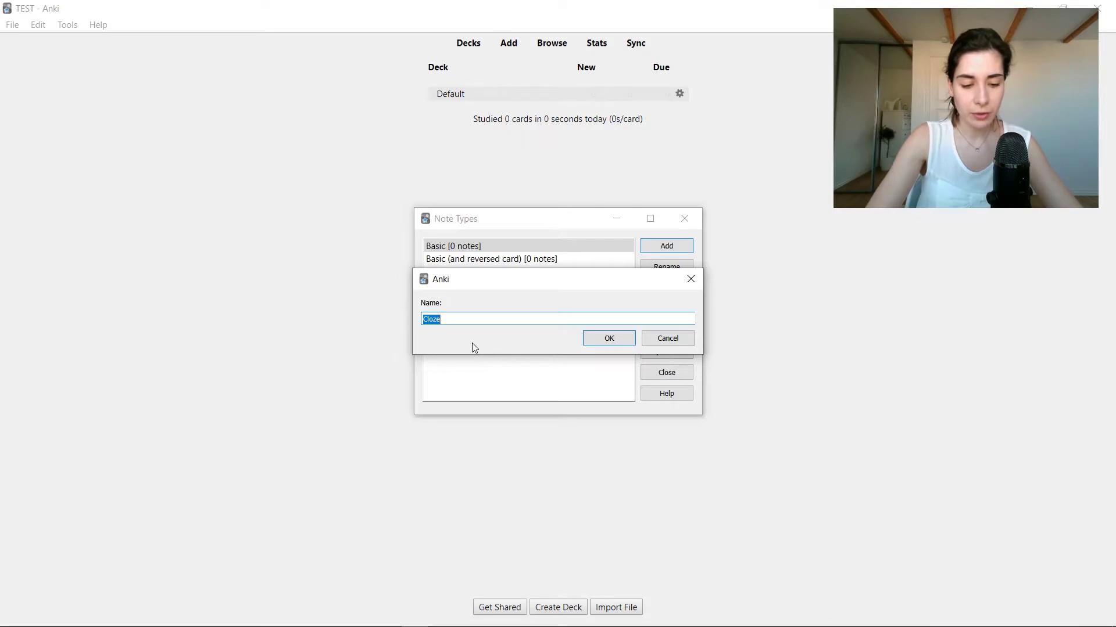
{"action": "type", "text": "CARDS"}
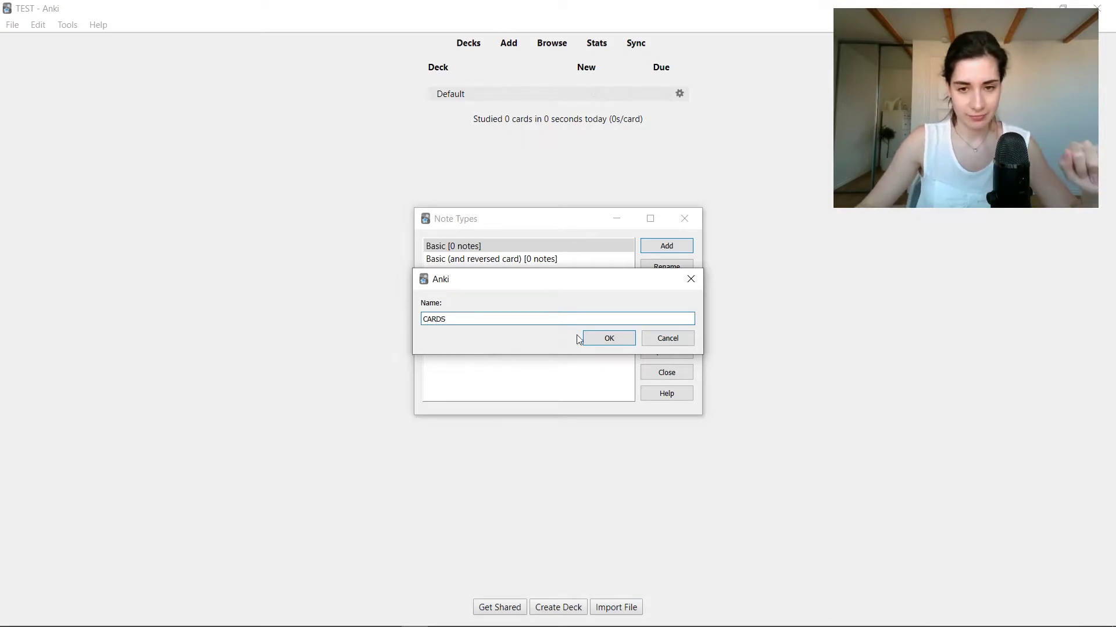
{"action": "left_click", "coordinate": [599, 337]}
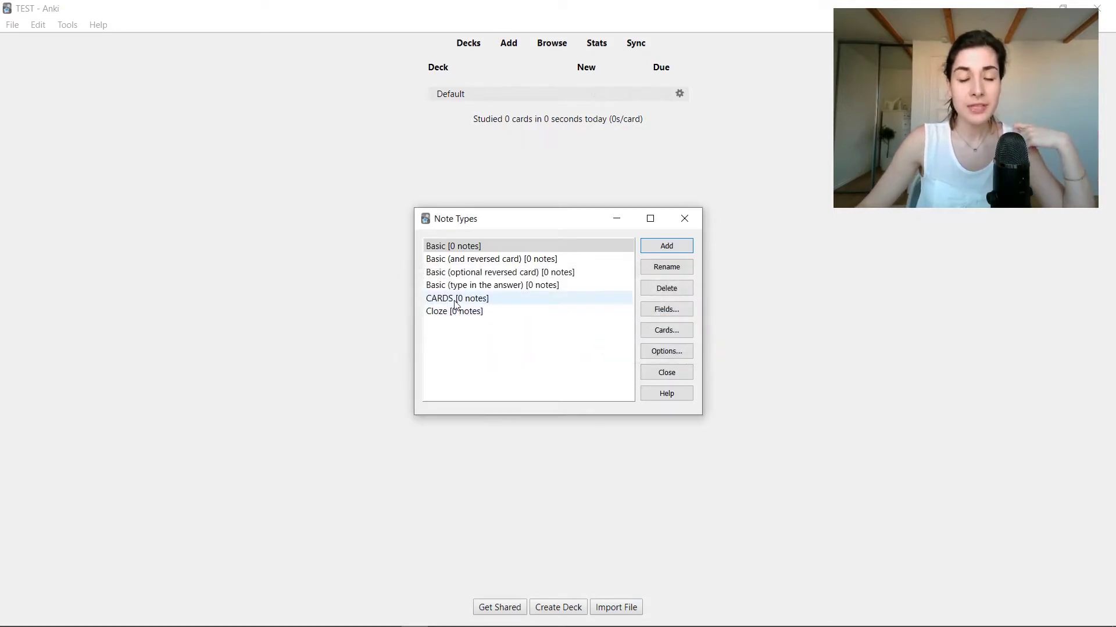
- Add the fields IMG and Keyword to the CARDS note type
{"action": "left_click", "coordinate": [456, 302]}
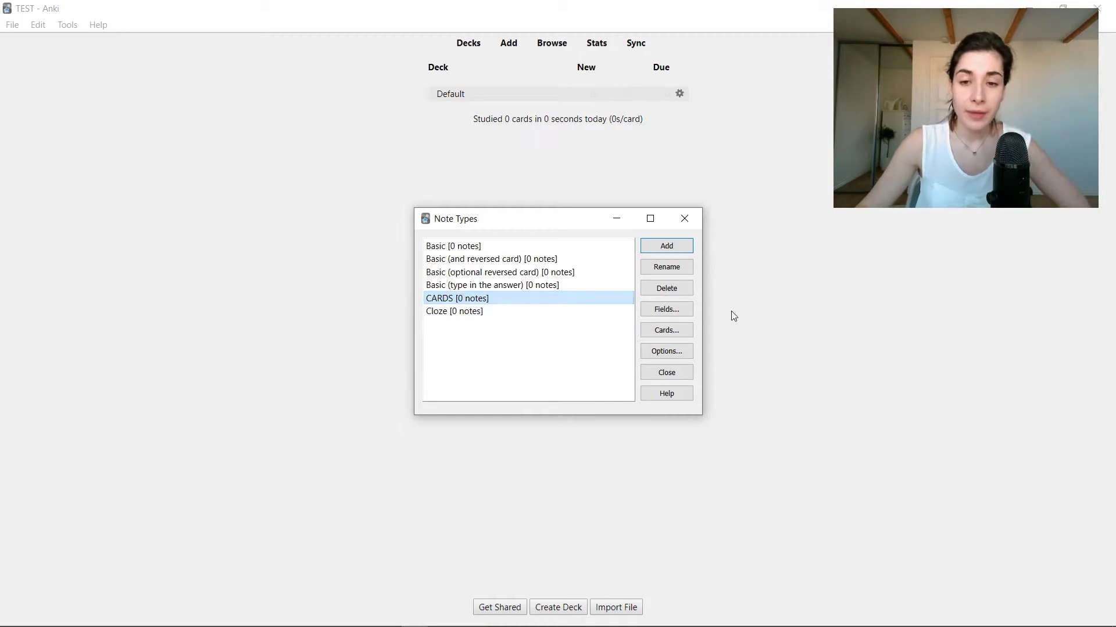
{"action": "left_click", "coordinate": [679, 313]}
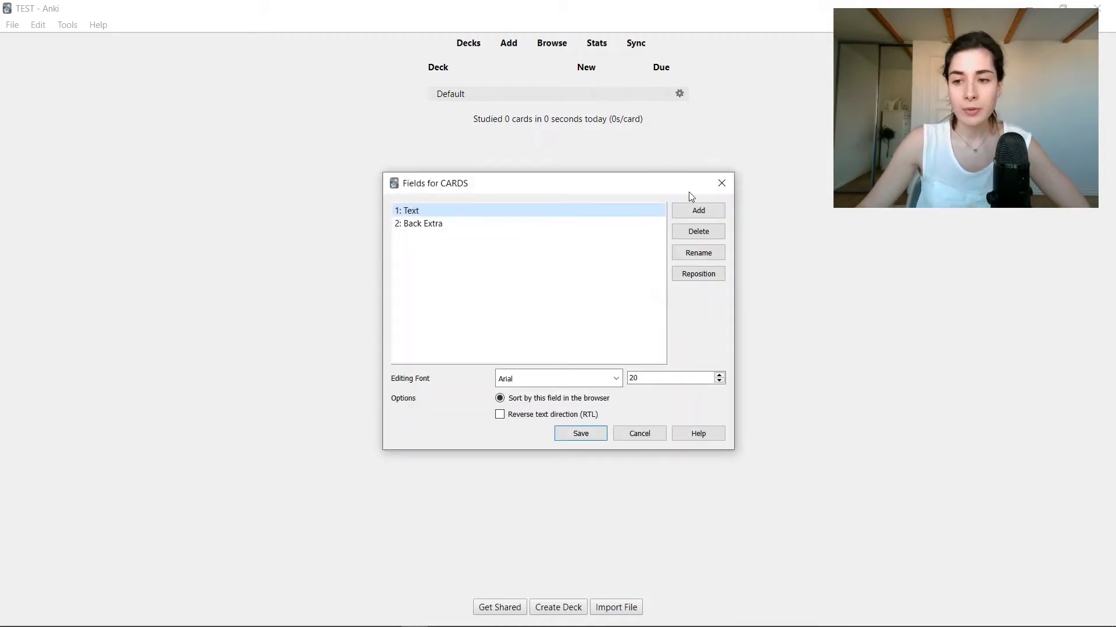
{"action": "left_click", "coordinate": [690, 211]}
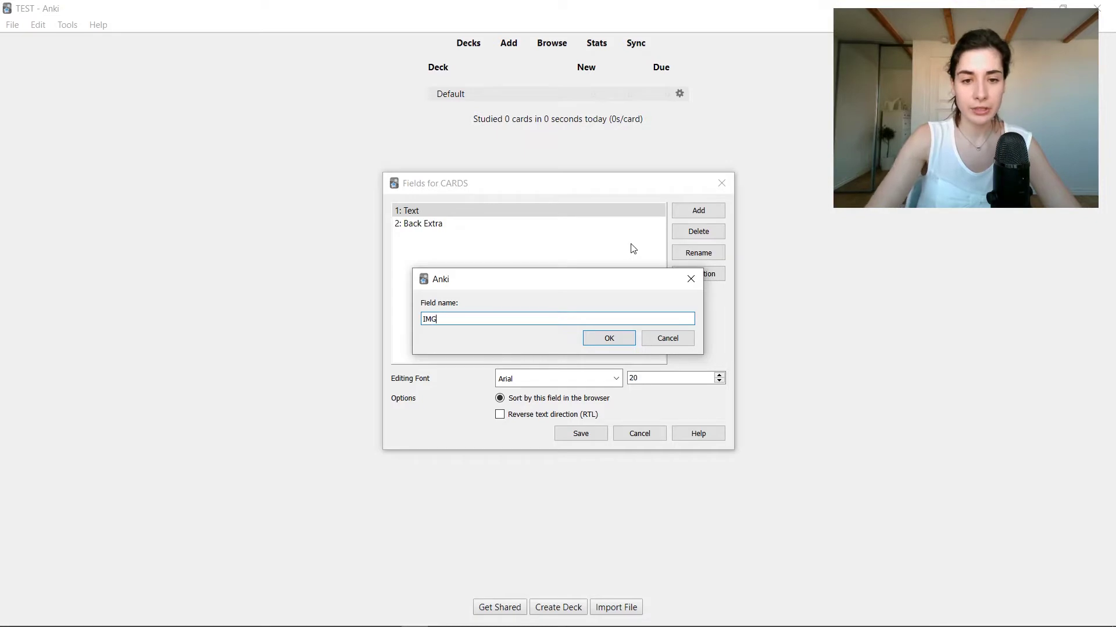
{"action": "left_click", "coordinate": [609, 338]}
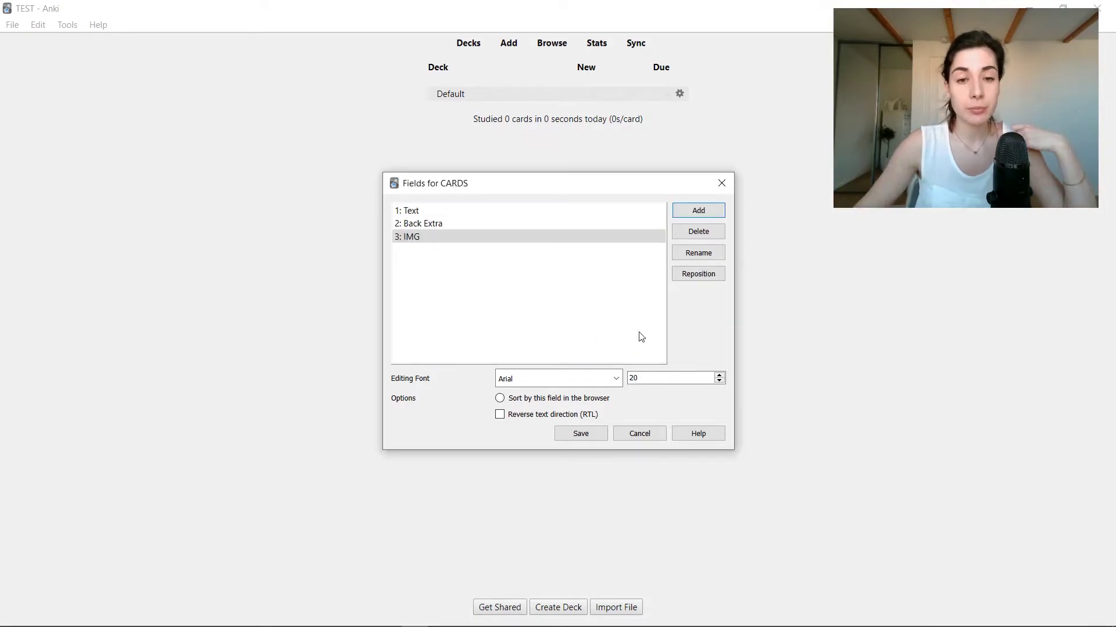
{"action": "left_click", "coordinate": [709, 210]}
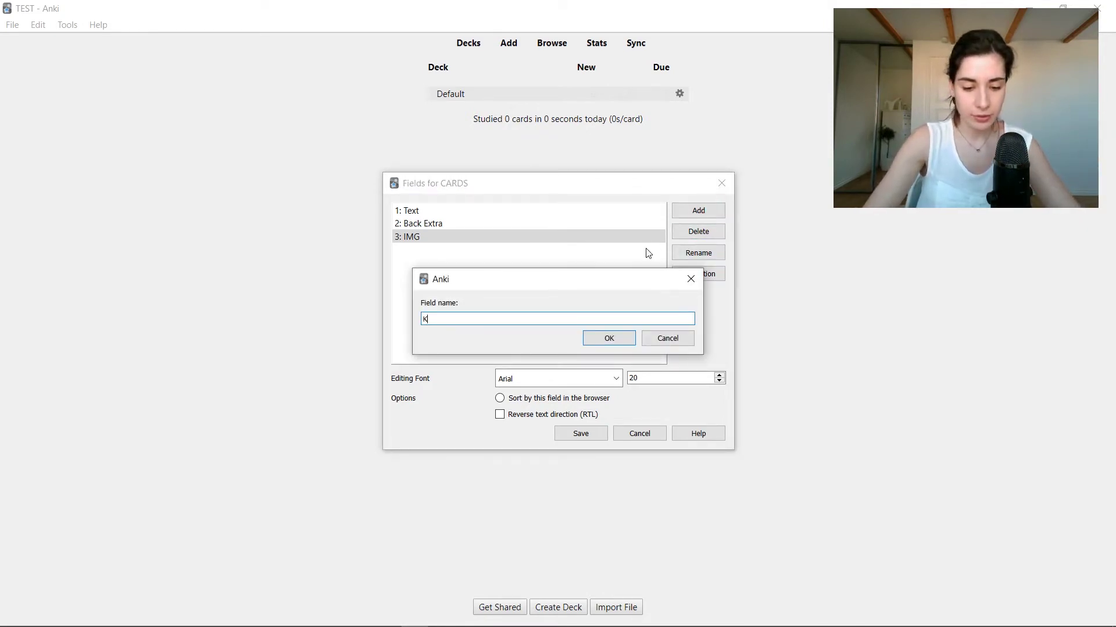
{"action": "type", "text": "Keyword"}
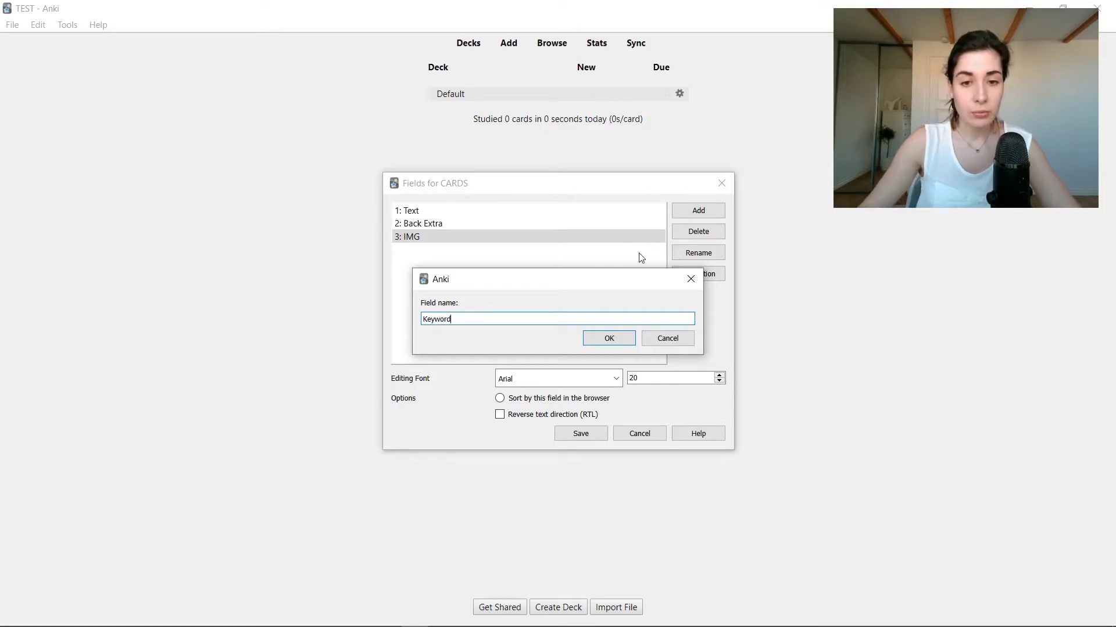
{"action": "left_click", "coordinate": [607, 338]}
- Add the fields Definition and Example to the CARDS note type
{"action": "left_click", "coordinate": [688, 209]}
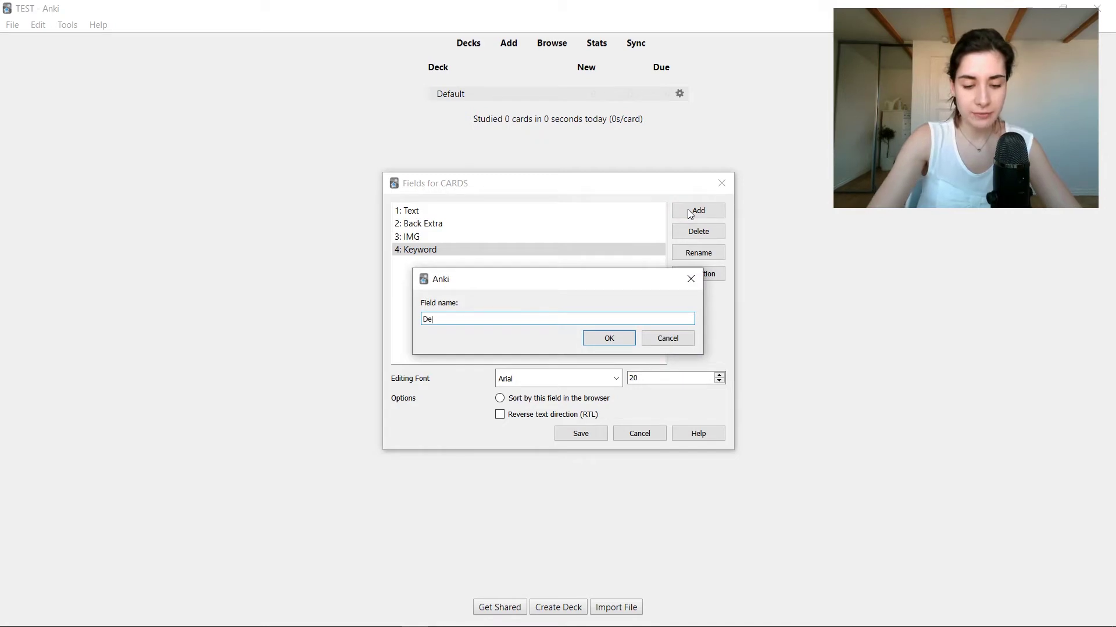
{"action": "type", "text": "Definitio"}
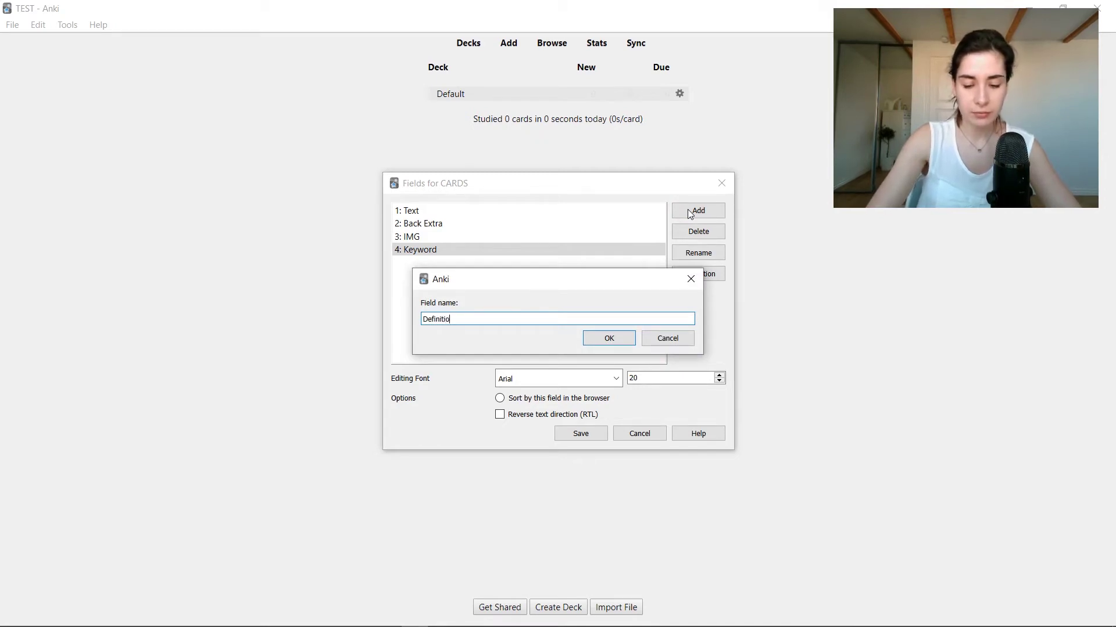
{"action": "type", "text": "n"}
{"action": "left_click", "coordinate": [617, 342]}
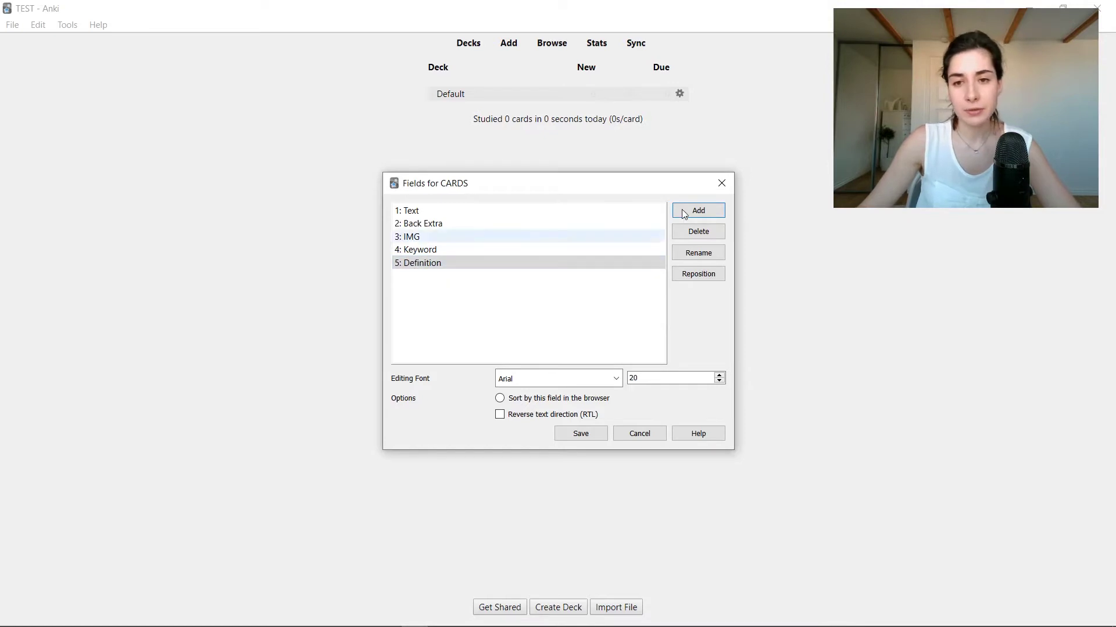
{"action": "left_click", "coordinate": [699, 211]}
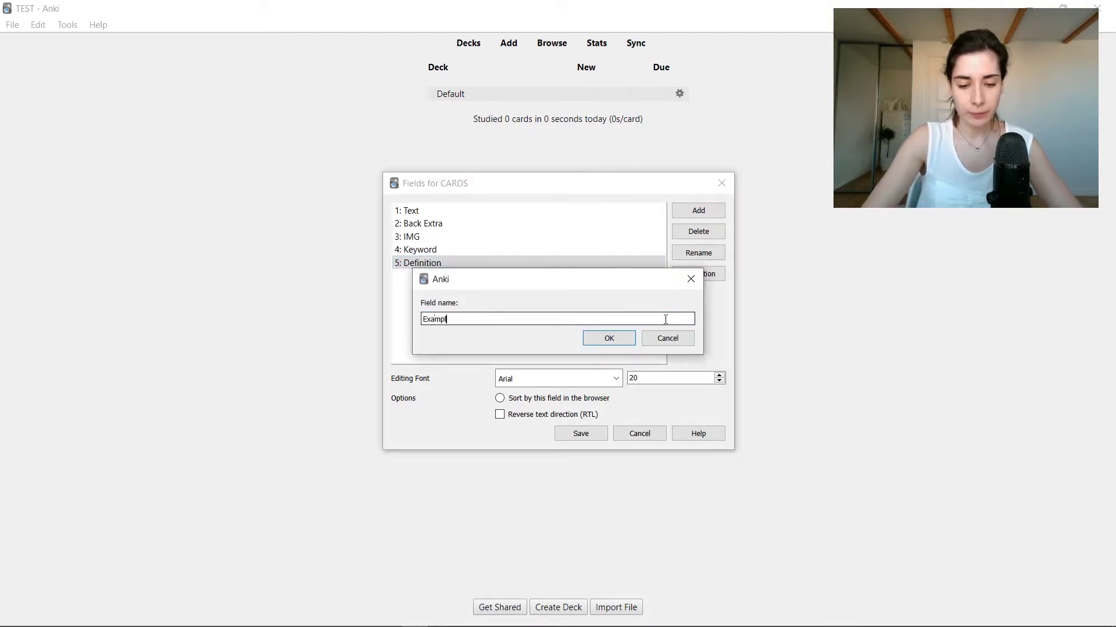
{"action": "left_click", "coordinate": [625, 343]}
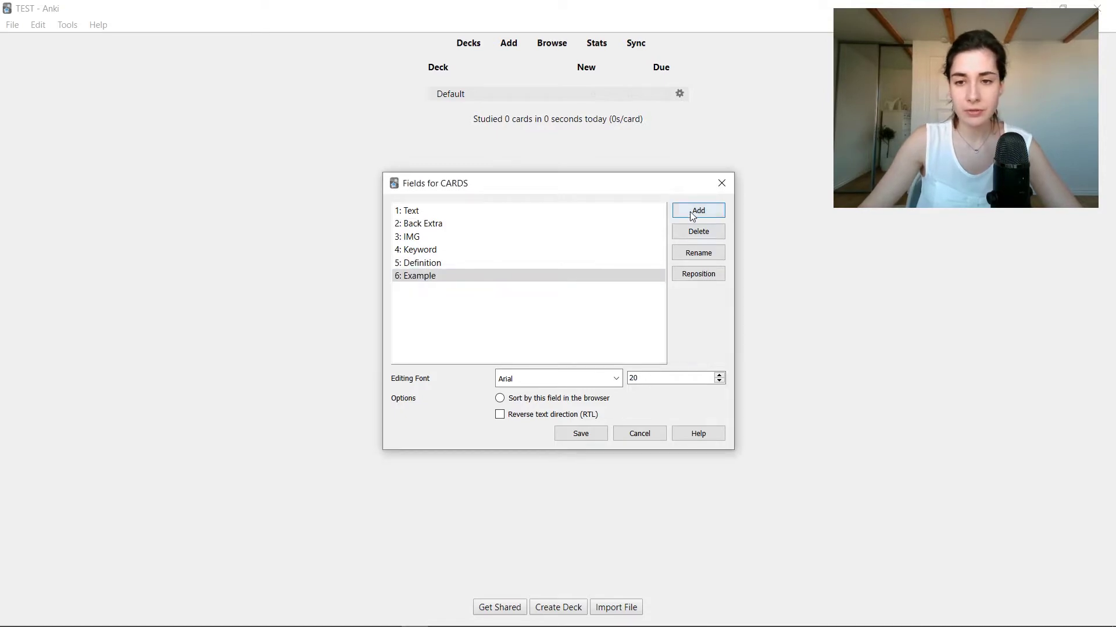
- Add the fields Russian and Sound to the CARDS note type and save its field list
{"action": "left_click", "coordinate": [691, 214]}
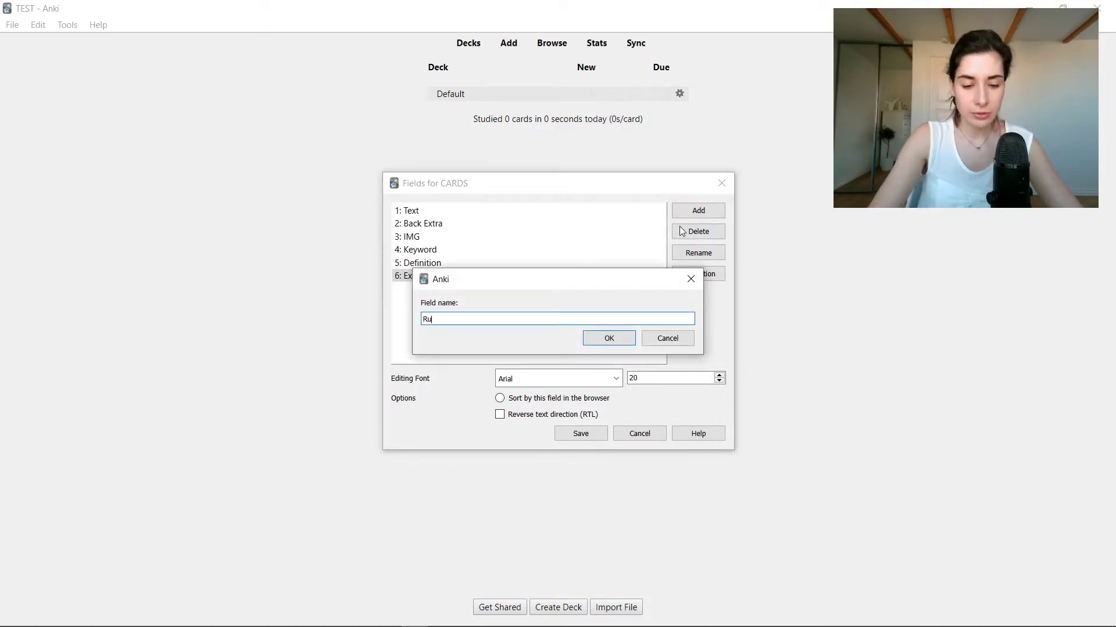
{"action": "type", "text": "Russian"}
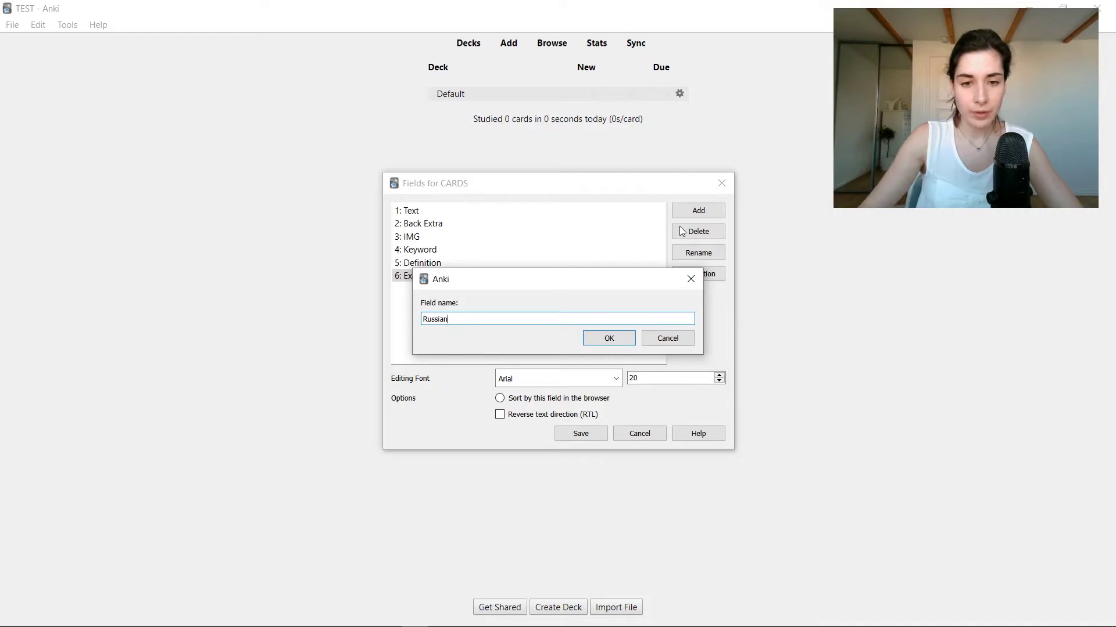
{"action": "left_click", "coordinate": [607, 337]}
{"action": "left_click", "coordinate": [681, 213]}
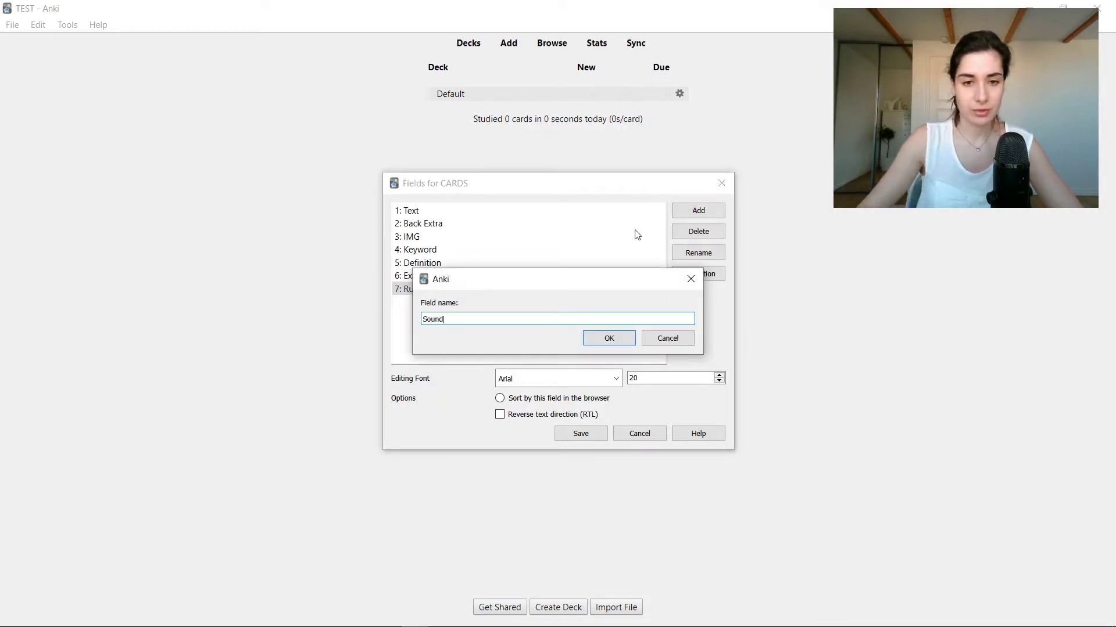
{"action": "left_click", "coordinate": [599, 339]}
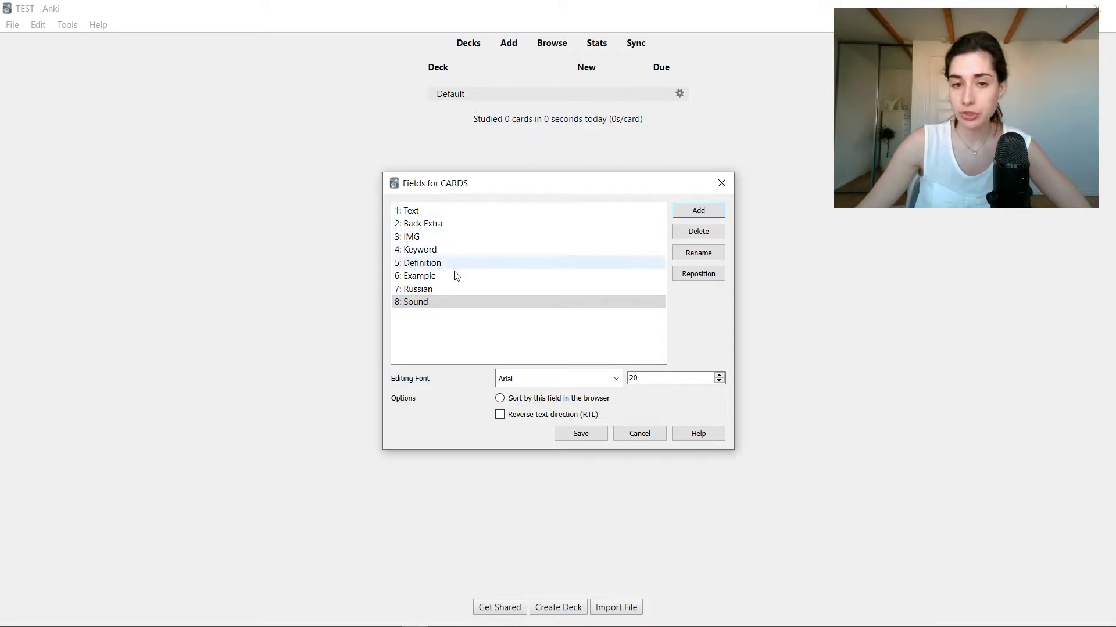
{"action": "left_click", "coordinate": [598, 433]}
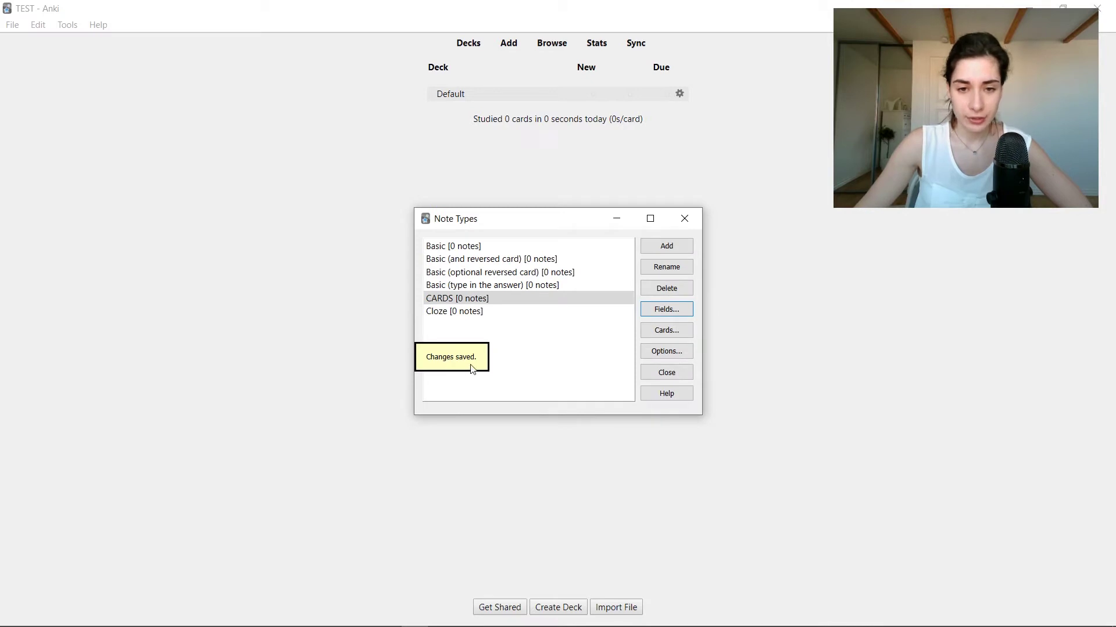
- Open the card templates of the CARDS note type and copy the Front code from the "Anki cards" Google Docs document
{"action": "left_click", "coordinate": [671, 332]}
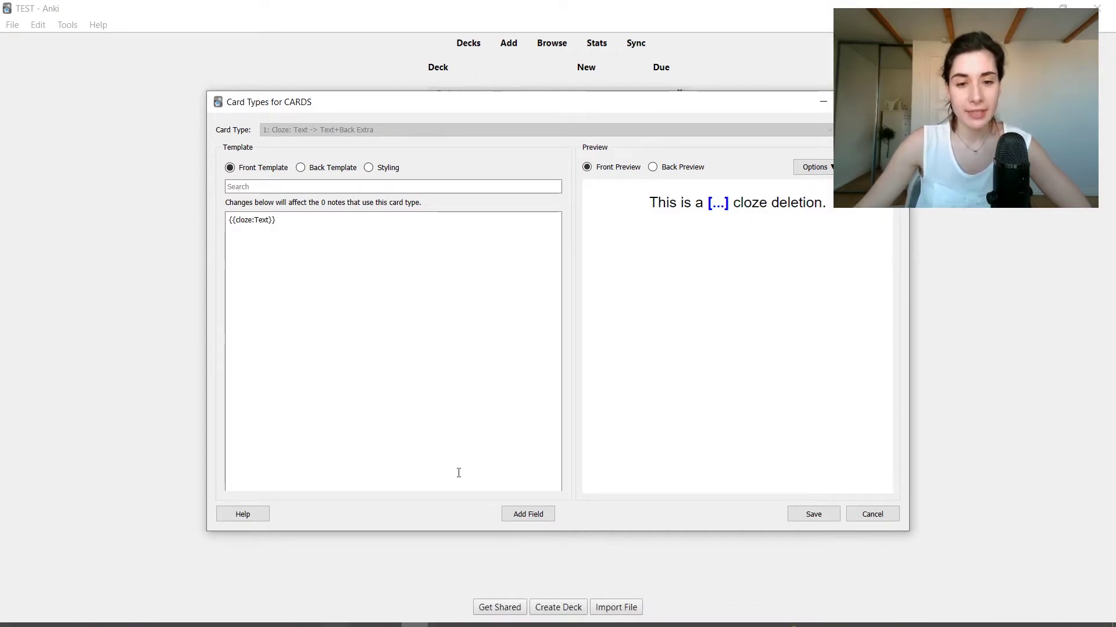
{"action": "mouse_move", "coordinate": [445, 624]}
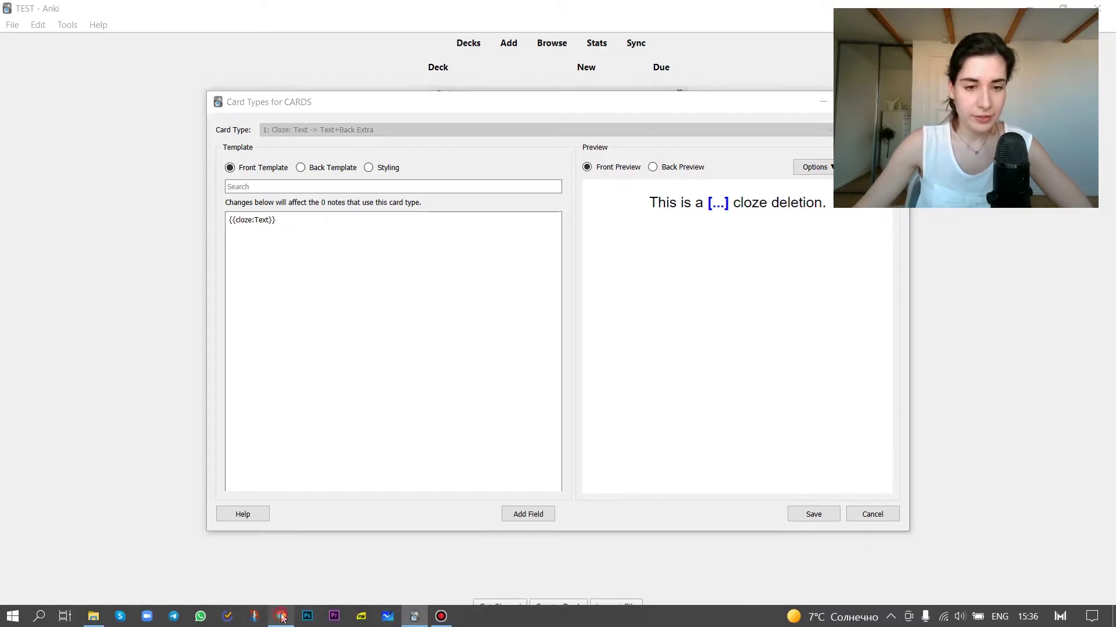
{"action": "left_click", "coordinate": [280, 616]}
{"action": "left_click_drag", "start_coordinate": [196, 286], "coordinate": [409, 436]}
{"action": "key", "text": "ctrl+c"}
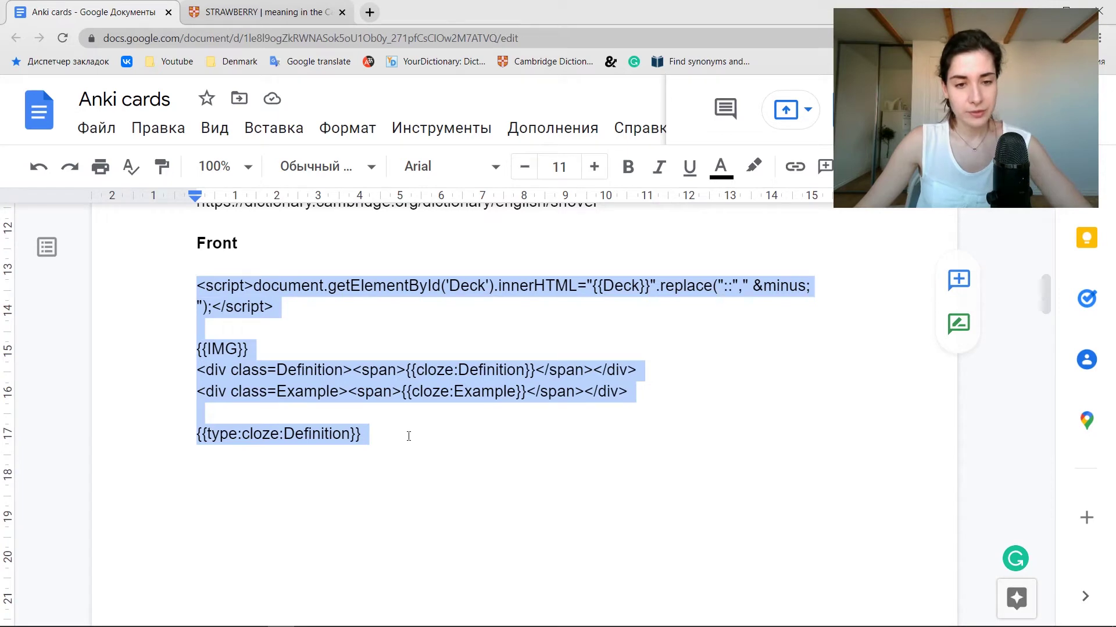
- Switch back to Anki and replace the entire front template with the copied Front code
{"action": "left_click", "coordinate": [413, 620]}
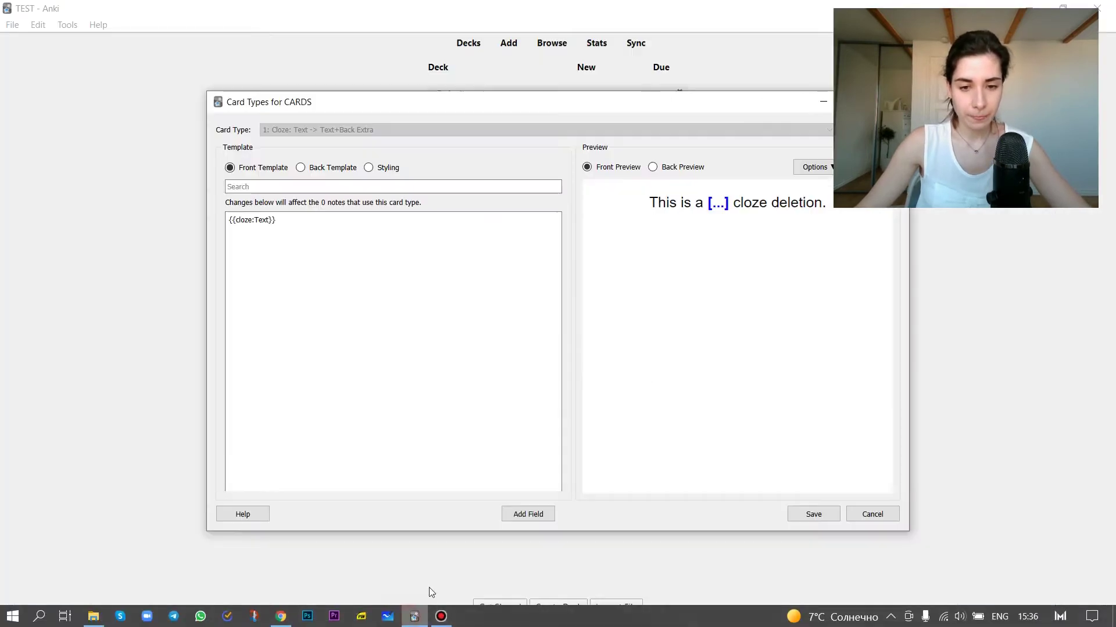
{"action": "left_click", "coordinate": [326, 237]}
{"action": "key", "text": "ctrl+a"}
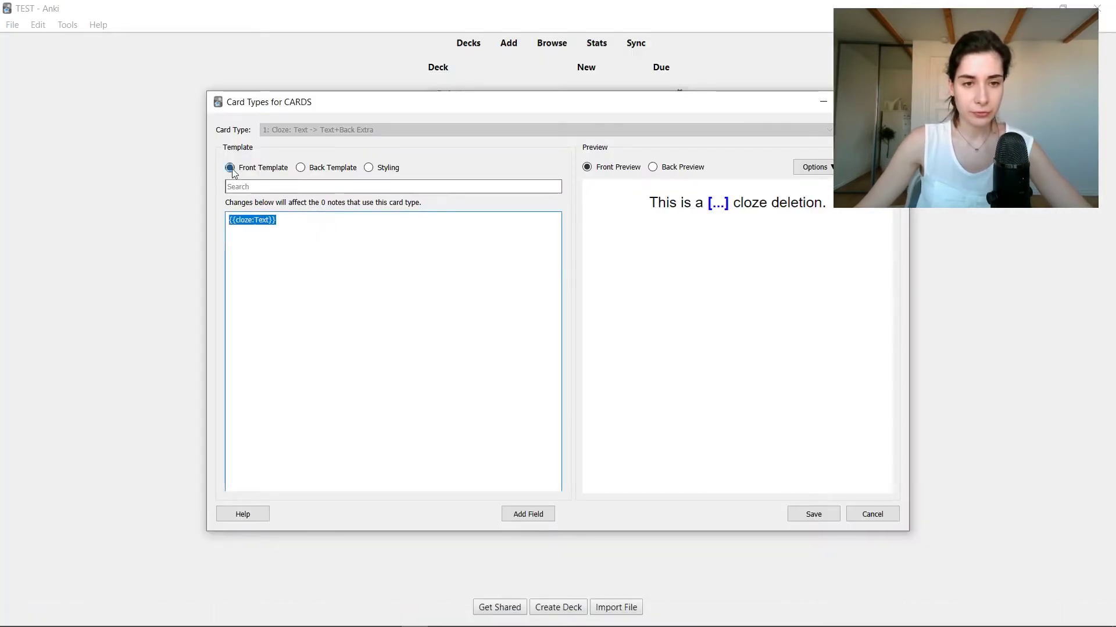
{"action": "key", "text": "ctrl+v"}
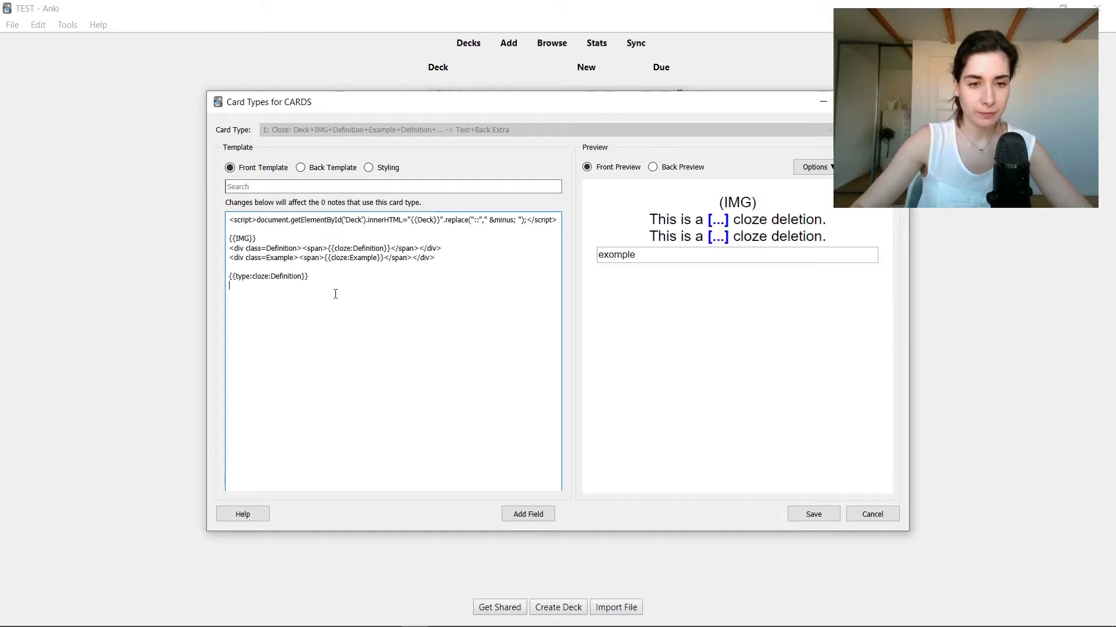
- Show the back template, then copy the code under Back, from the script line to the Sound line, in the Google Docs document
{"action": "left_click", "coordinate": [301, 168]}
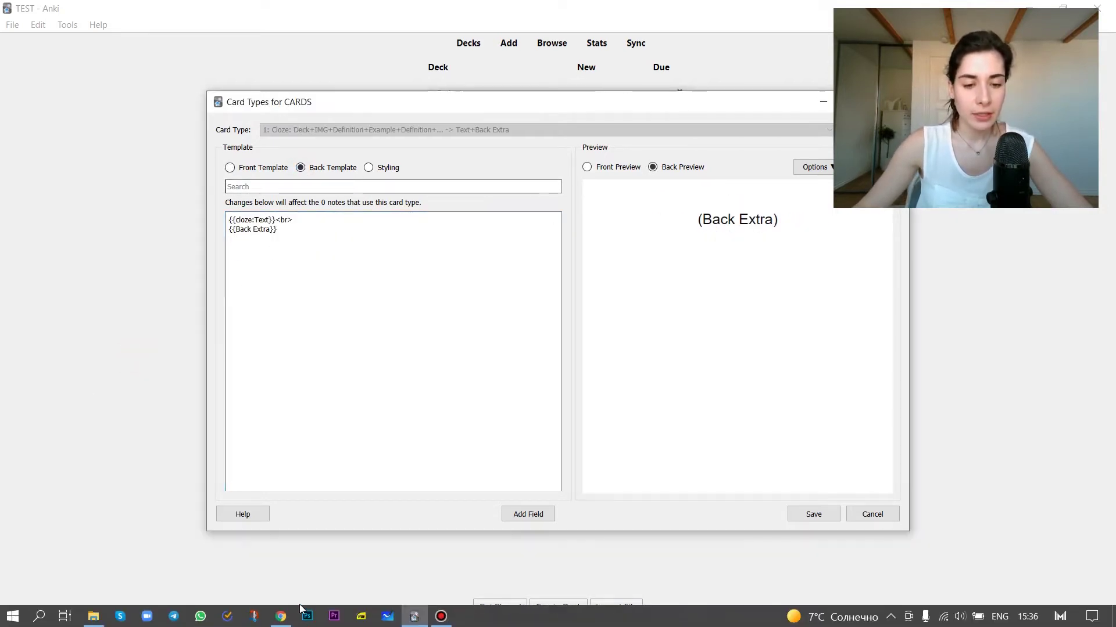
{"action": "left_click", "coordinate": [281, 616]}
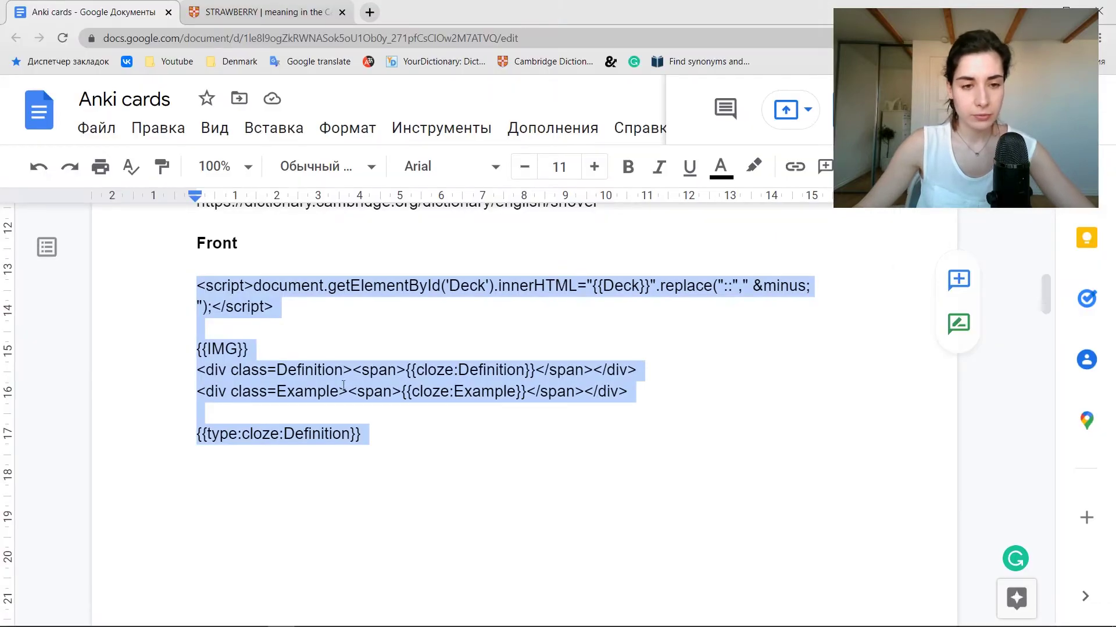
{"action": "scroll", "coordinate": [344, 390], "scroll_direction": "down", "scroll_amount": 3}
{"action": "scroll", "coordinate": [343, 388], "scroll_direction": "up", "scroll_amount": 8}
{"action": "scroll", "coordinate": [342, 388], "scroll_direction": "down", "scroll_amount": 3}
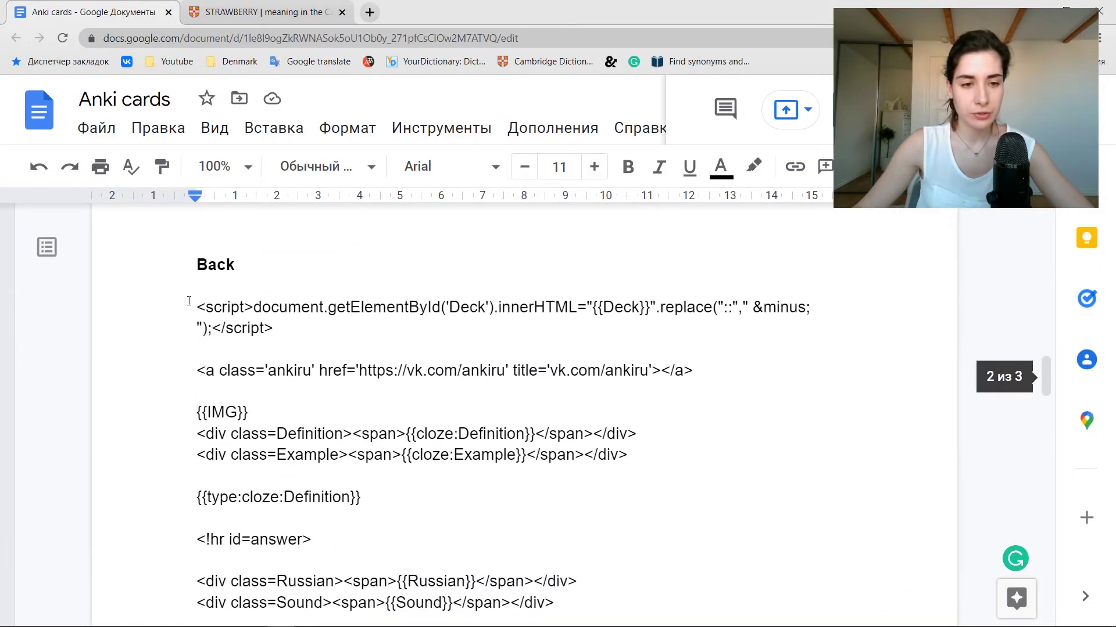
{"action": "left_click", "coordinate": [190, 303]}
{"action": "left_click_drag", "start_coordinate": [223, 317], "coordinate": [575, 543]}
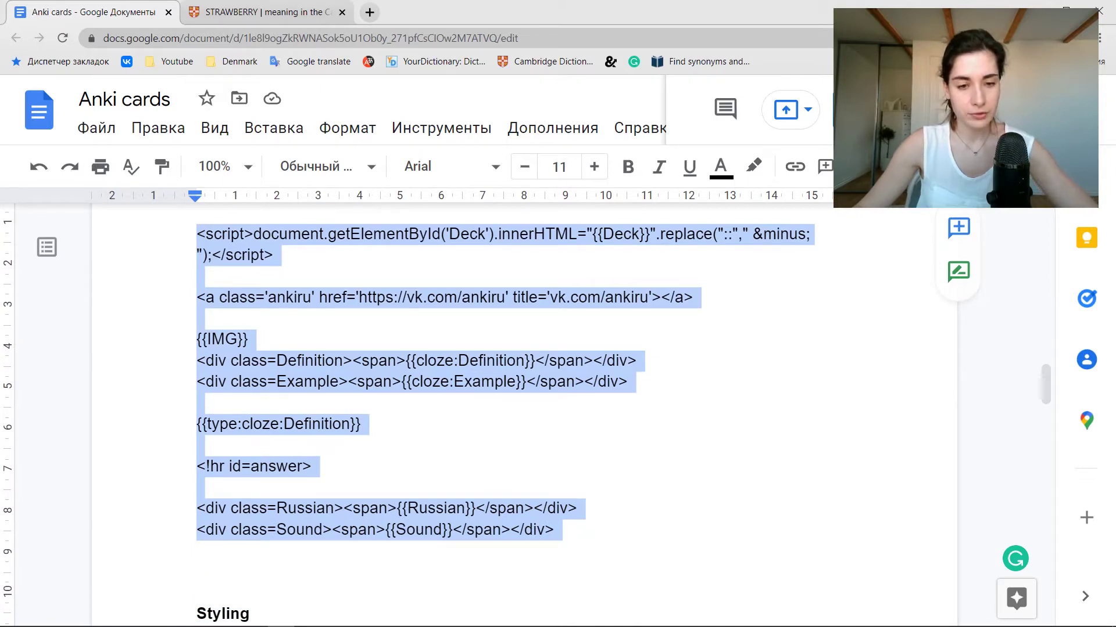
- Return to Anki and replace the entire back template with the copied Back code
{"action": "left_click", "coordinate": [410, 618]}
{"action": "left_click", "coordinate": [337, 269]}
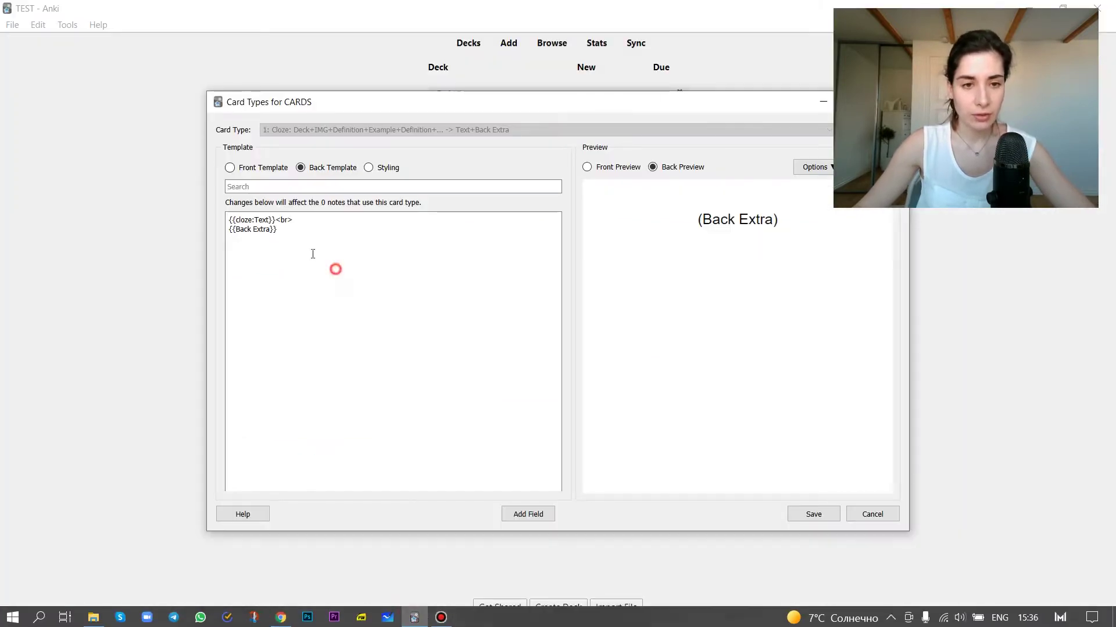
{"action": "key", "text": "ctrl+a"}
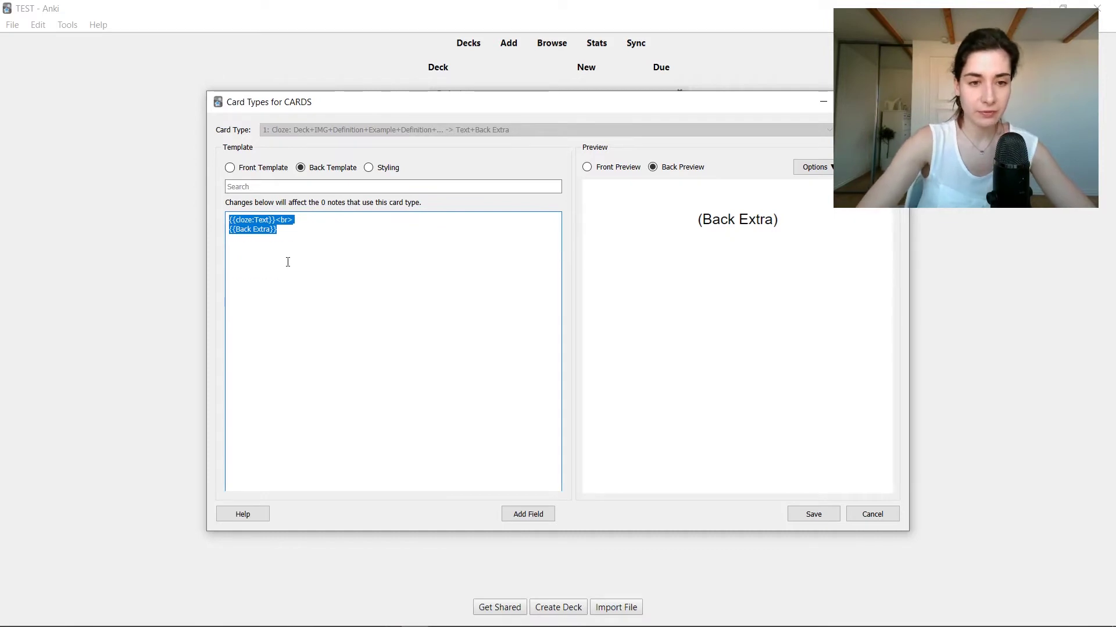
{"action": "type", "text": "<script>document.getElementById('Deck').innerHTML=\"{{Deck}}\".replace(\"::\",\" &minus; \");</script>  <a class='ankiru' href='https://vk.com/ankiru' title='vk.com/ankiru'></a>  {{IMG}} <div class=Definition><span>{{cloze:Definition}}</span></div> <div class=Example><span>{{cloze:Example}}</span></div>  {{type:cloze:Definition}}  <hr id=answer>  <div class=Russian><span>{{Russian}}</span></div> <div class=Sound><span>{{Sound}}</span></div>"}
- Show the styling section, then copy the code under Styling, from .card to the end of .typeGood, in the Google Docs document
{"action": "left_click", "coordinate": [383, 168]}
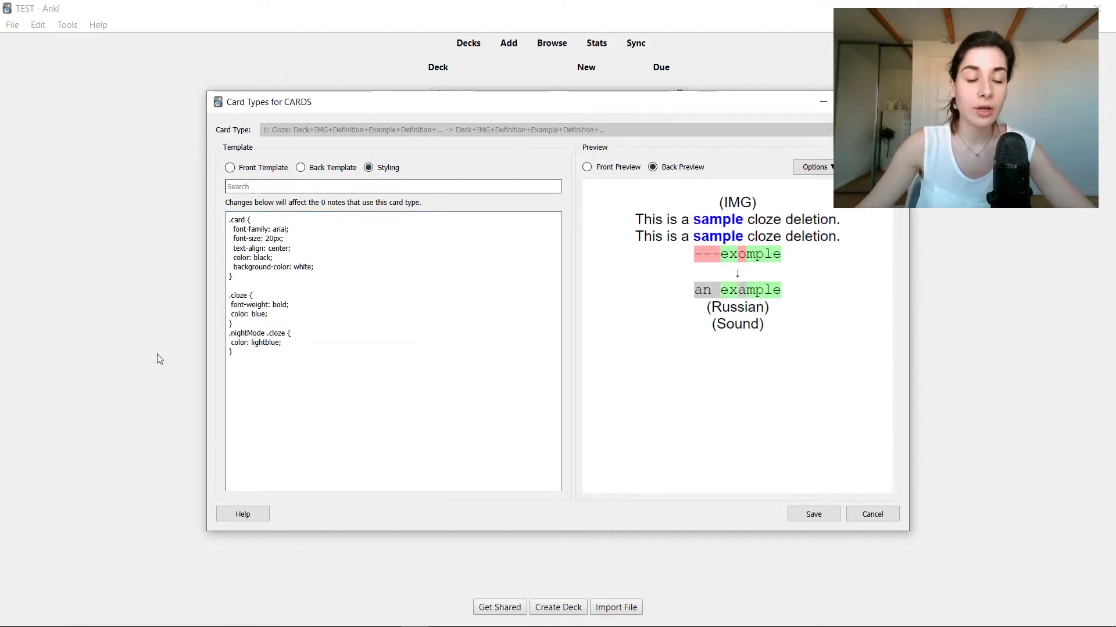
{"action": "mouse_move", "coordinate": [200, 619]}
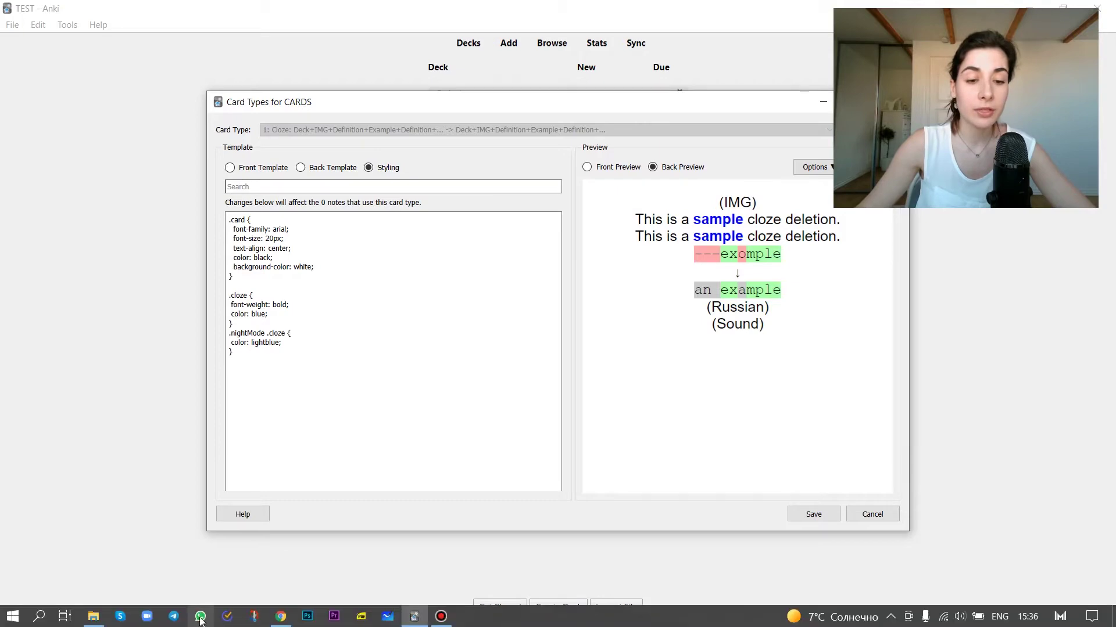
{"action": "left_click", "coordinate": [280, 617]}
{"action": "scroll", "coordinate": [365, 451], "scroll_direction": "down", "scroll_amount": 2}
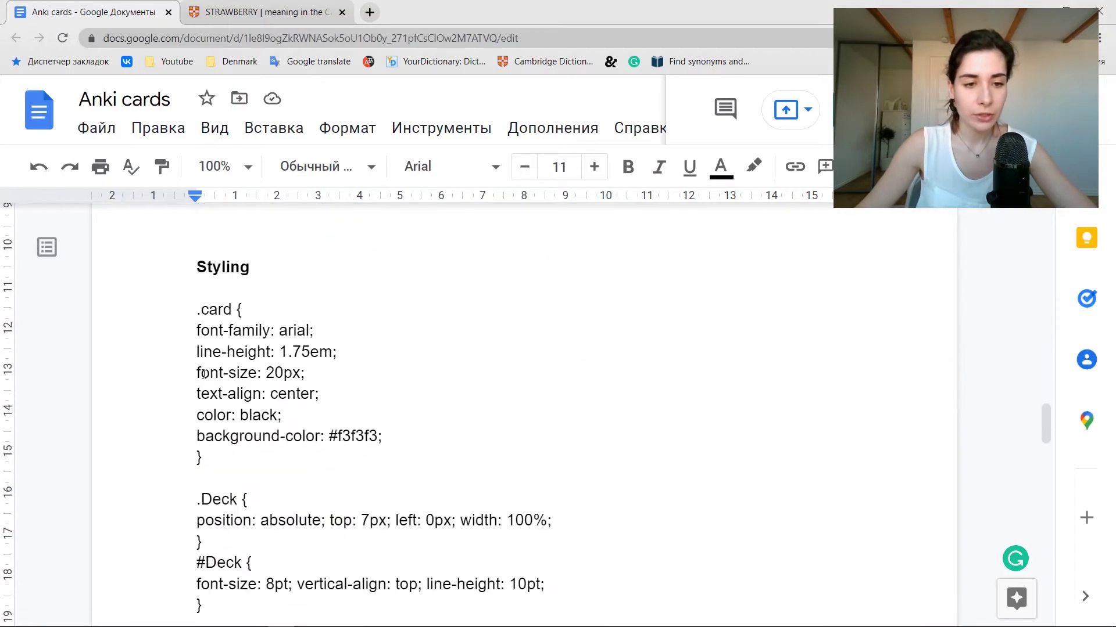
{"action": "left_click_drag", "start_coordinate": [188, 311], "coordinate": [329, 507]}
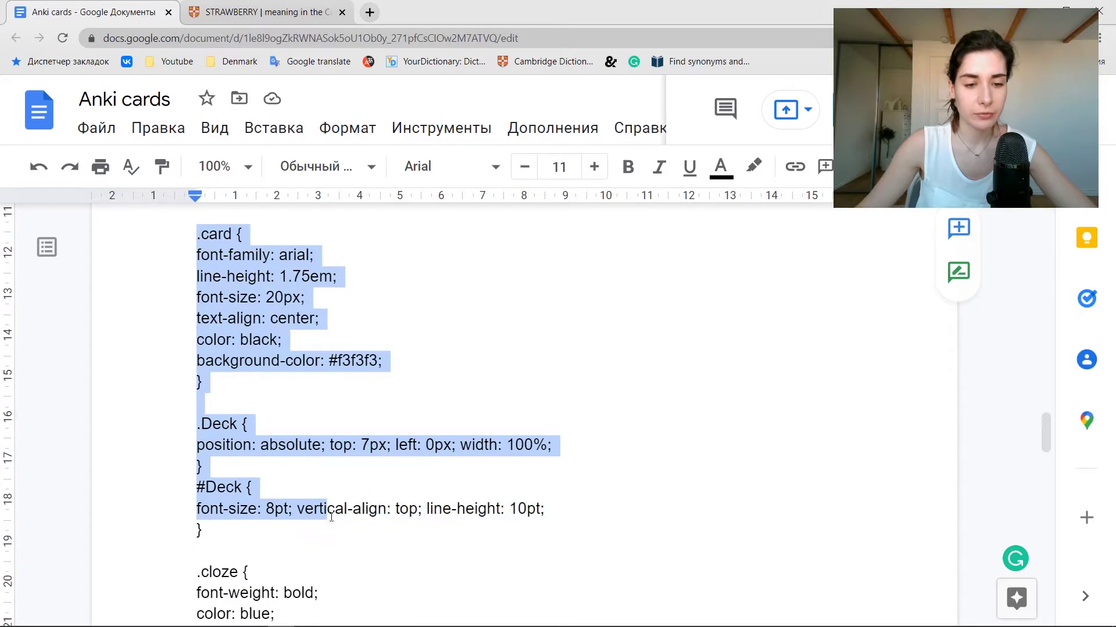
{"action": "scroll", "coordinate": [331, 517], "scroll_direction": "down", "scroll_amount": 5}
{"action": "scroll", "coordinate": [331, 517], "scroll_direction": "down", "scroll_amount": 15}
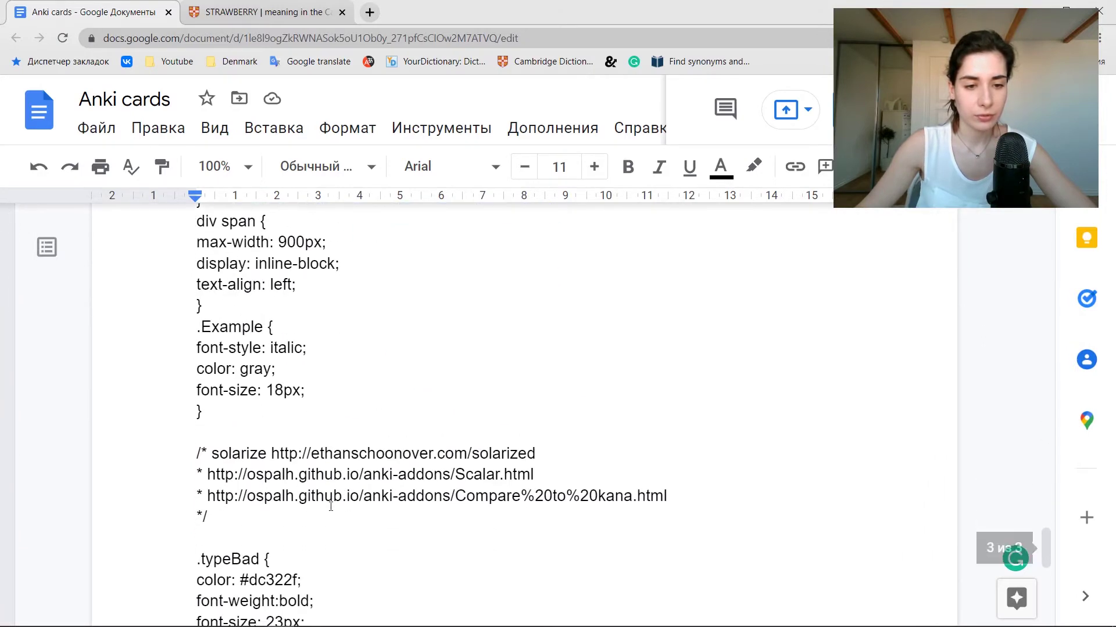
{"action": "scroll", "coordinate": [330, 507], "scroll_direction": "down", "scroll_amount": 4}
{"action": "left_click", "coordinate": [297, 444], "text": "shift"}
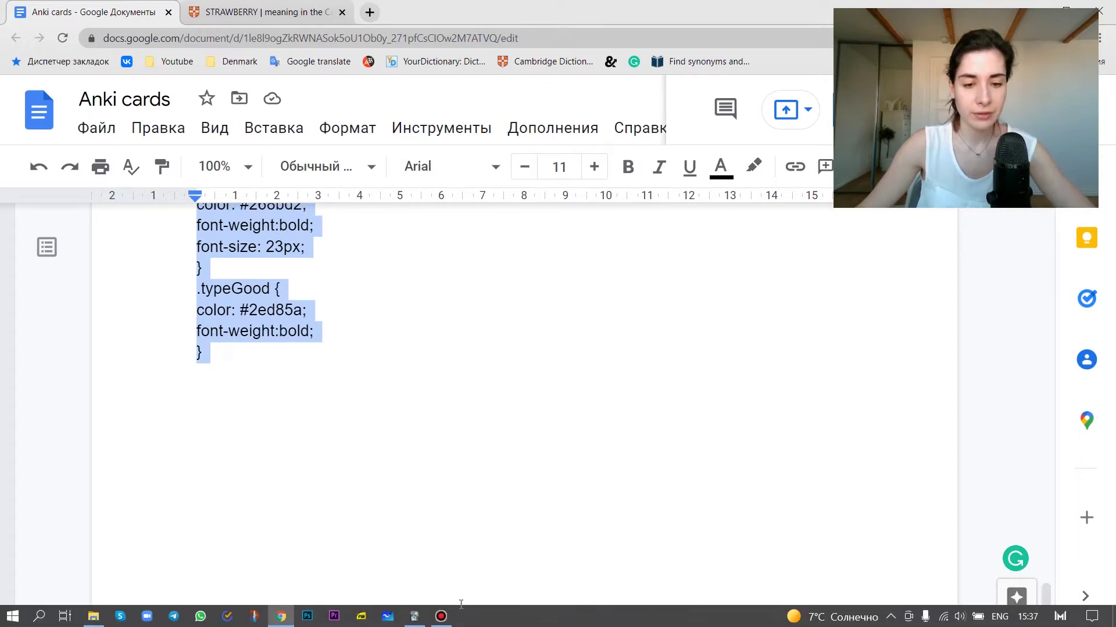
- Return to Anki and replace the entire styling of the CARDS note type with the copied Styling code
{"action": "left_click", "coordinate": [414, 616]}
{"action": "left_click", "coordinate": [332, 403]}
{"action": "key", "text": "ctrl+a"}
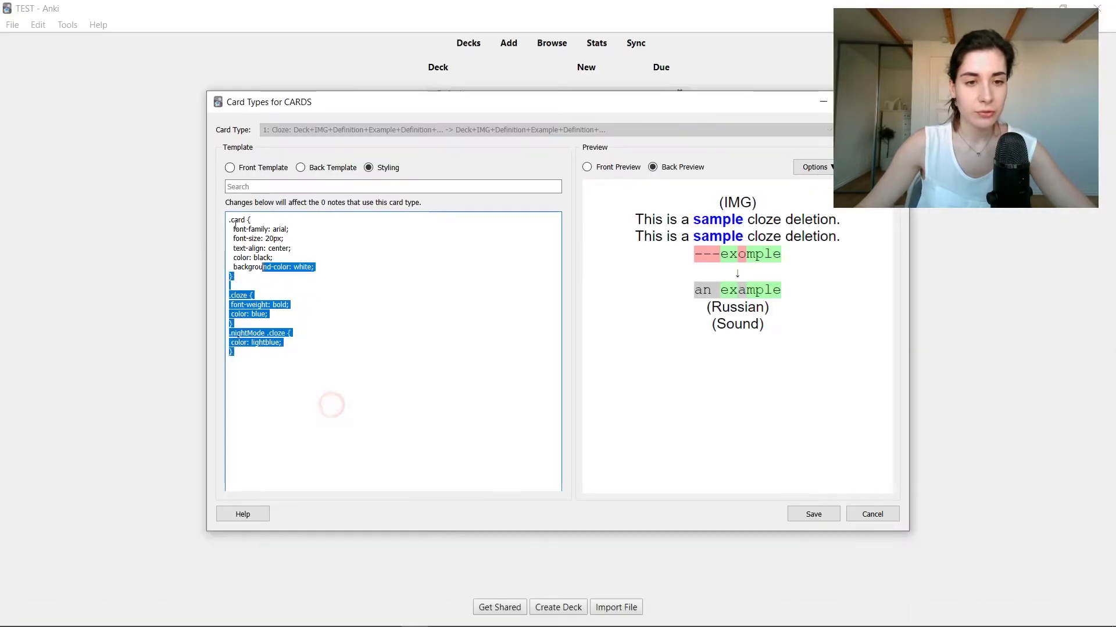
{"action": "key", "text": "BackSpace"}
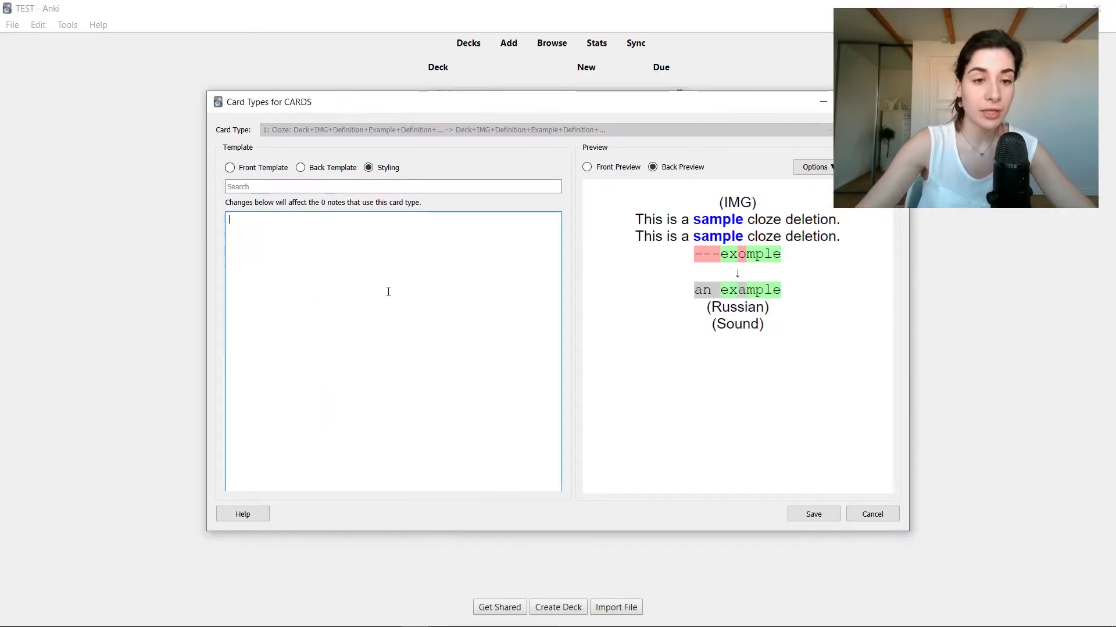
{"action": "key", "text": "ctrl+v"}
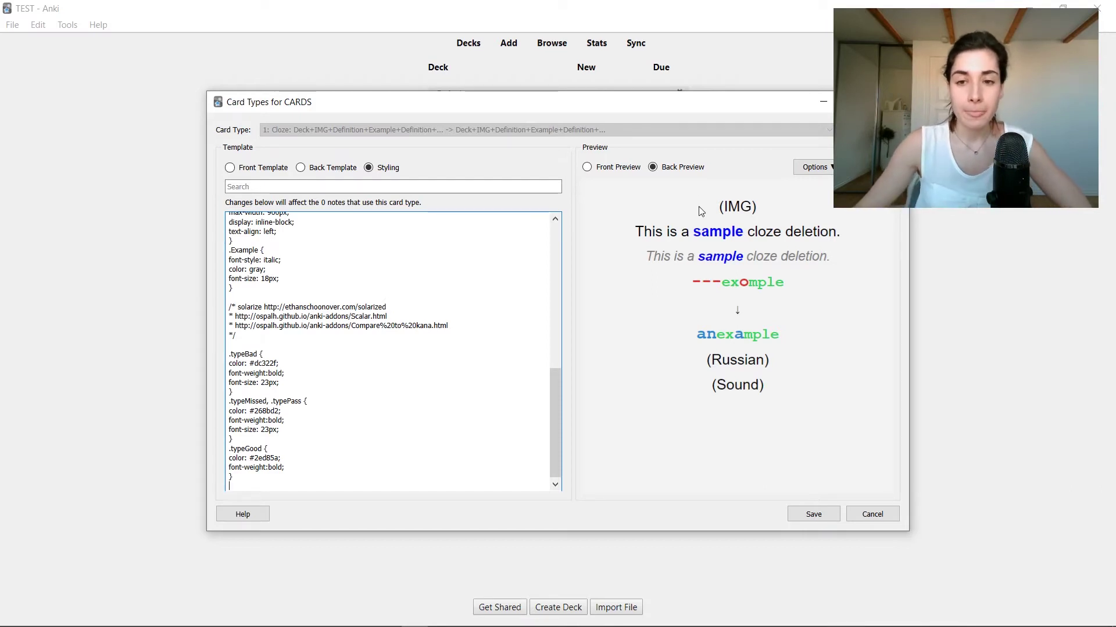
- Check the front template, back template and styling with their previews, and save the card templates
{"action": "left_click", "coordinate": [230, 168]}
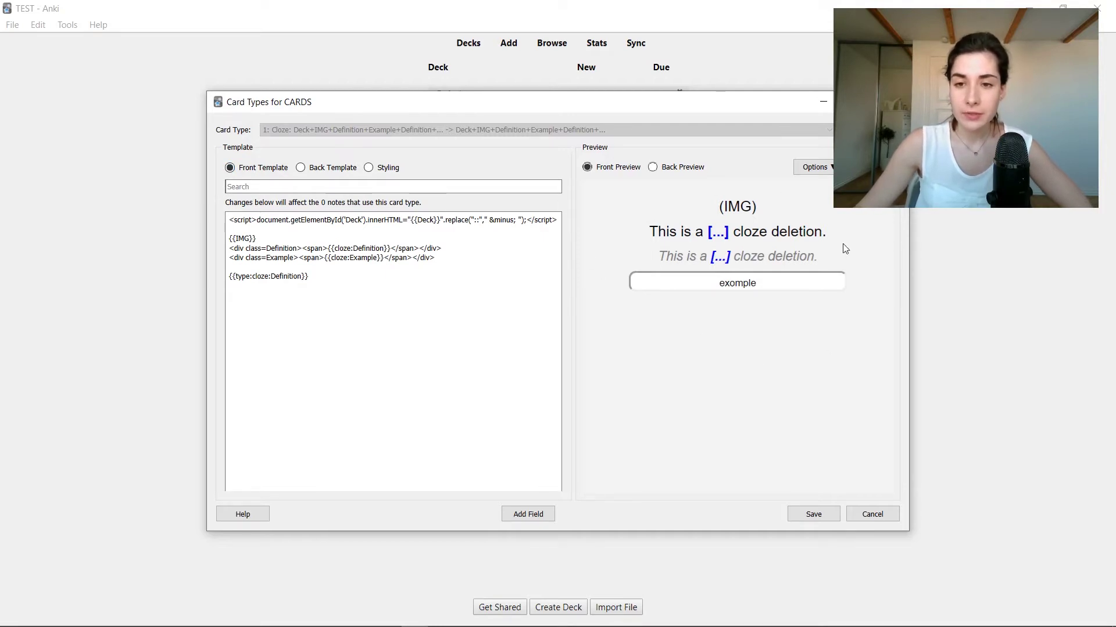
{"action": "left_click", "coordinate": [301, 168]}
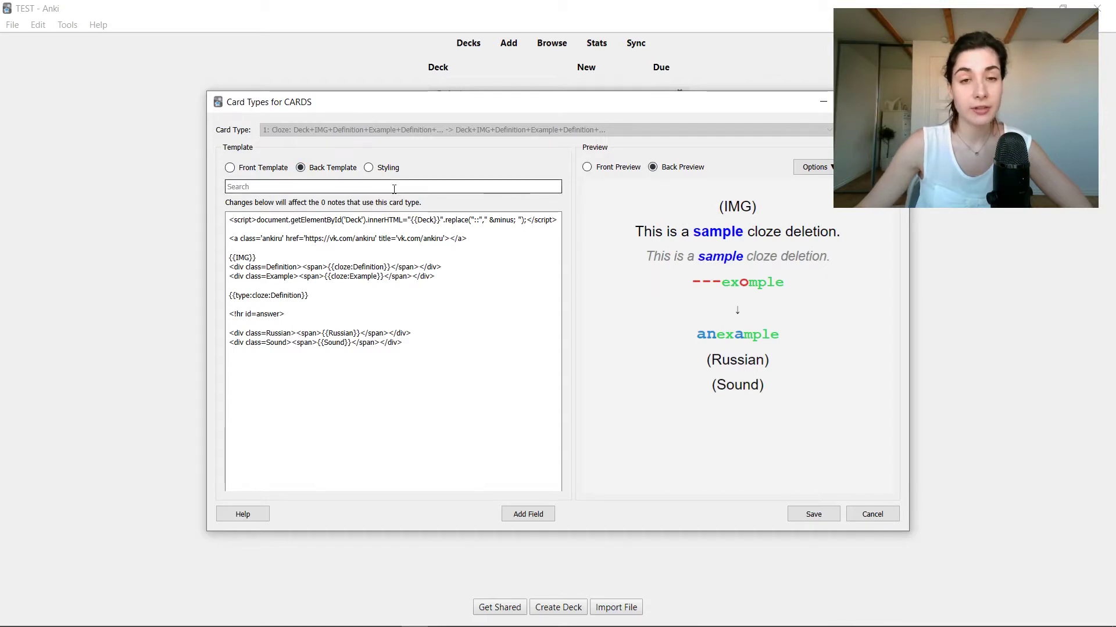
{"action": "left_click", "coordinate": [390, 170]}
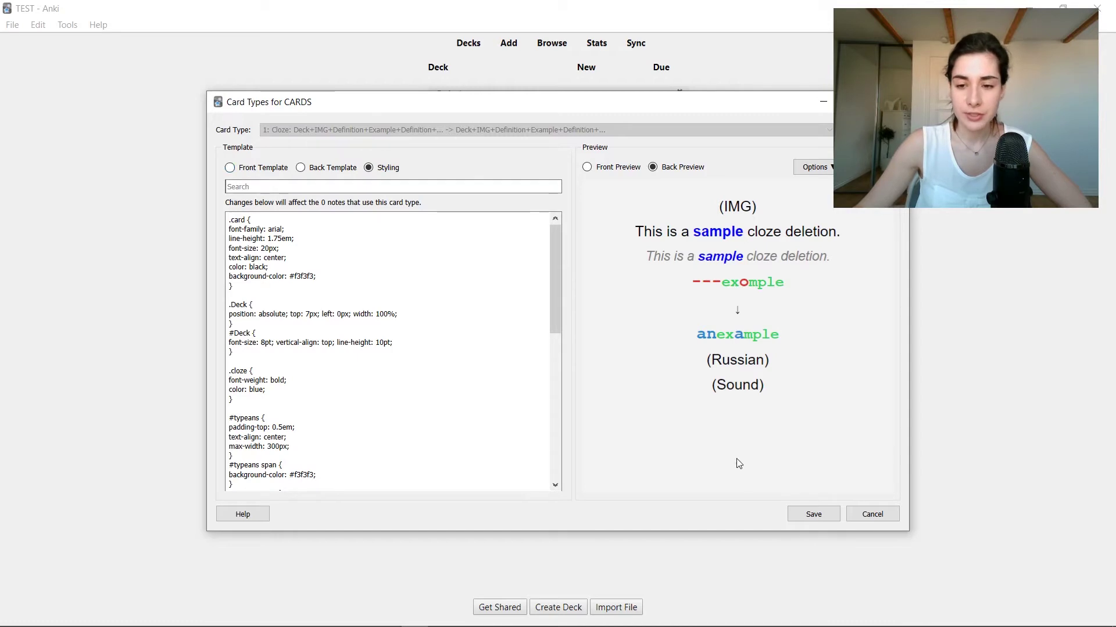
{"action": "left_click", "coordinate": [819, 515]}
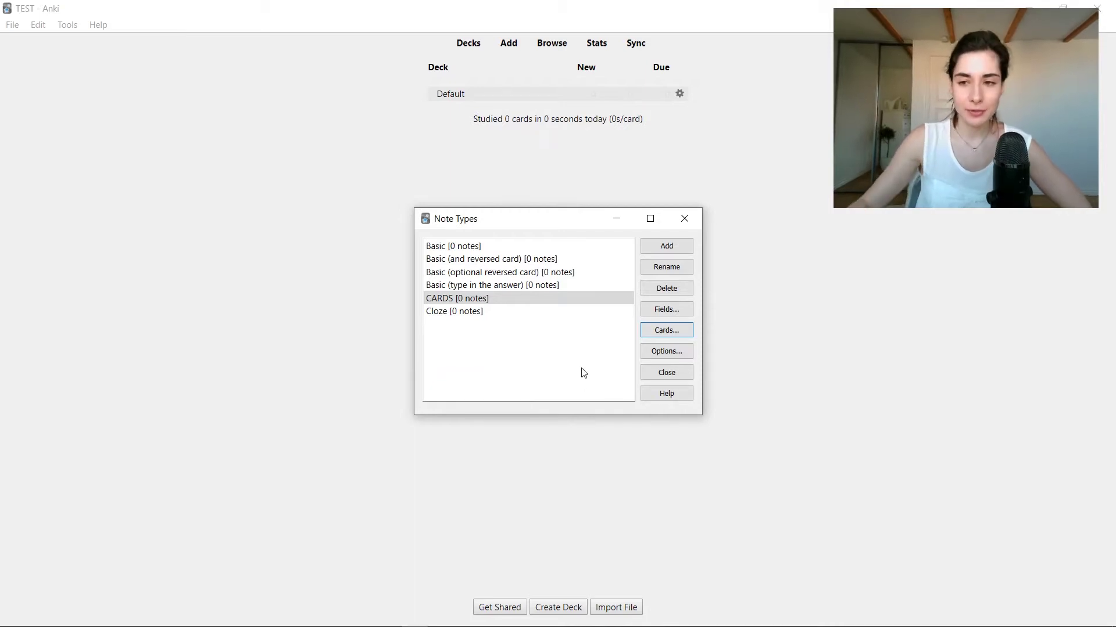
- Delete the Text and Back Extra fields from the CARDS note type, save the field list and close the note types window
{"action": "left_click", "coordinate": [669, 311]}
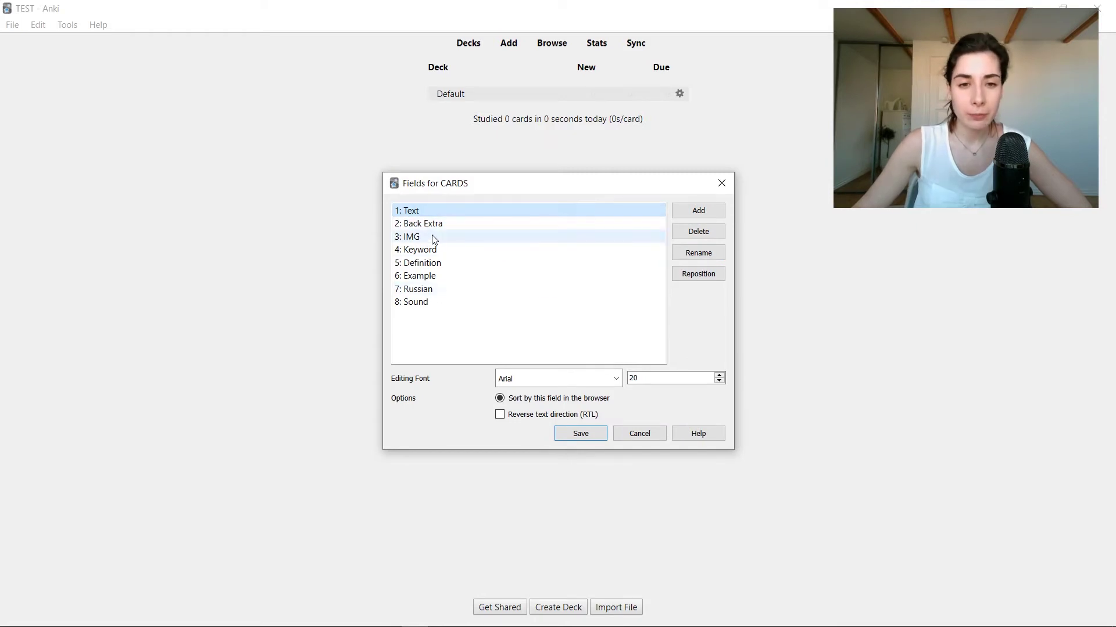
{"action": "left_click", "coordinate": [702, 235]}
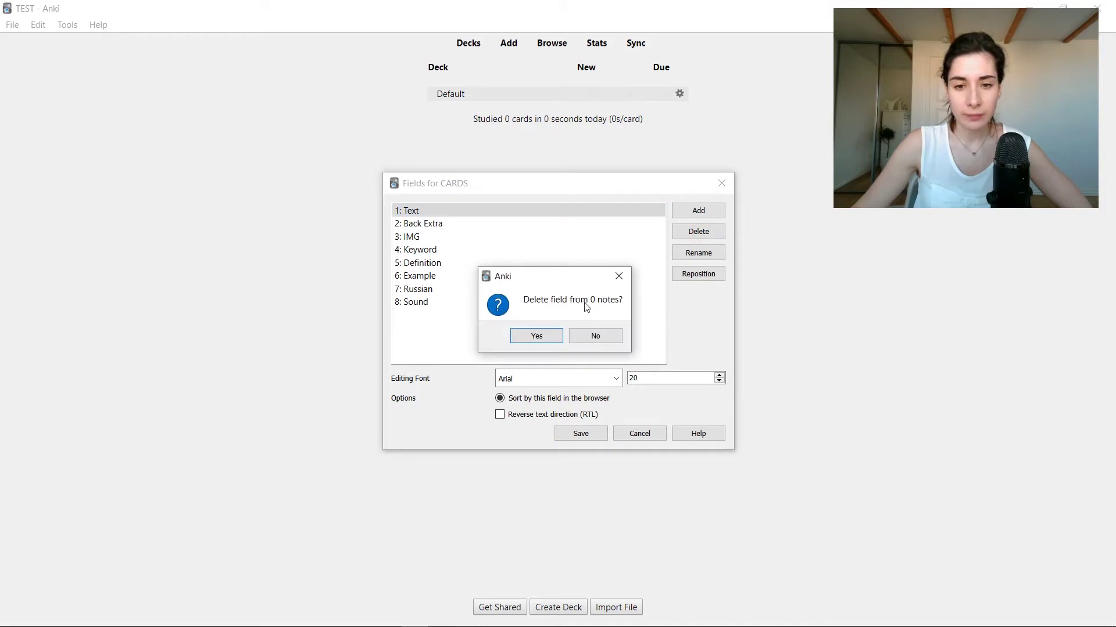
{"action": "left_click", "coordinate": [543, 335]}
{"action": "left_click", "coordinate": [702, 232]}
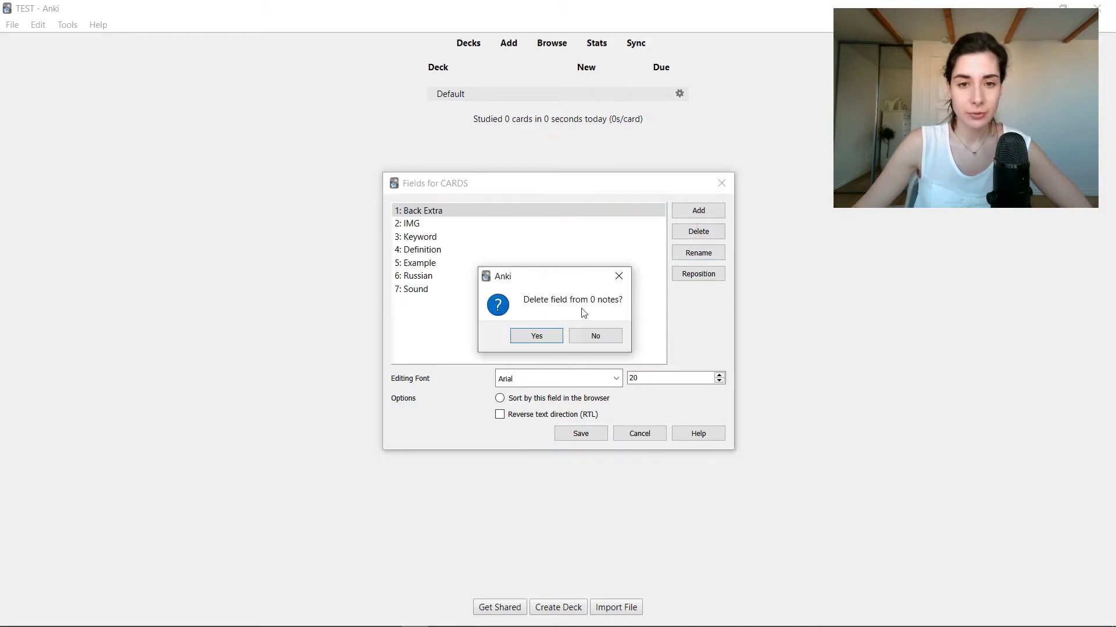
{"action": "left_click", "coordinate": [542, 336]}
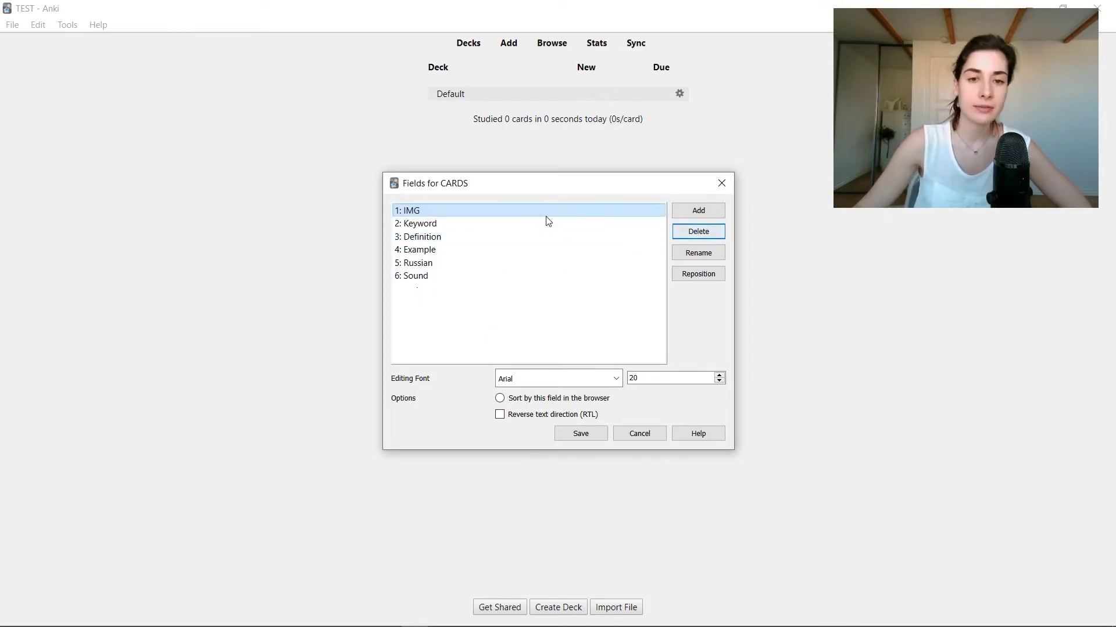
{"action": "left_click", "coordinate": [581, 434]}
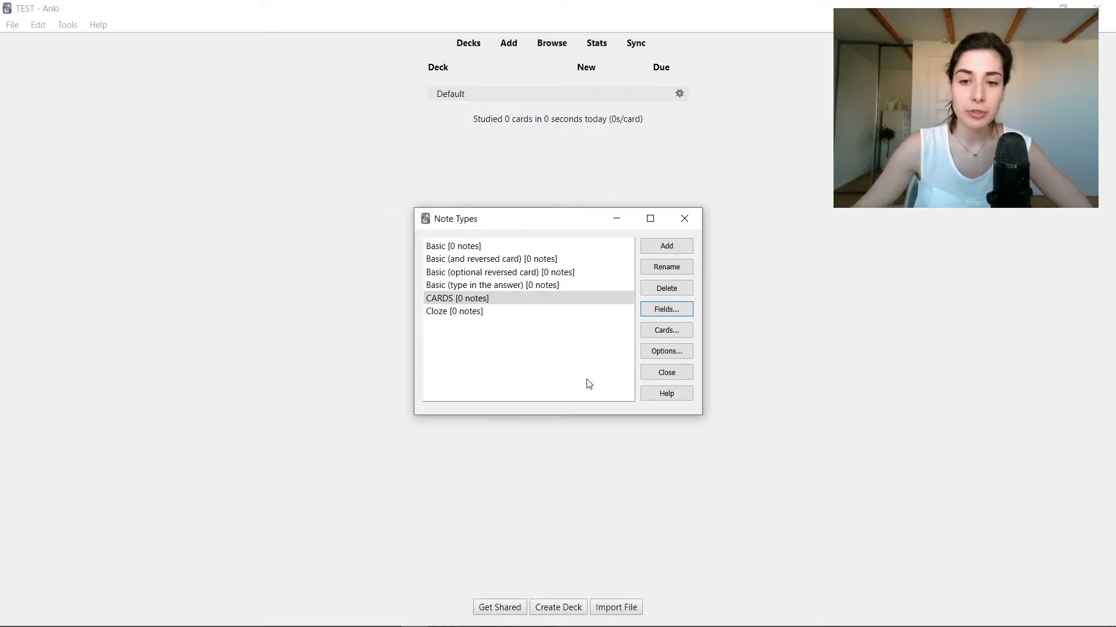
{"action": "left_click", "coordinate": [694, 225]}
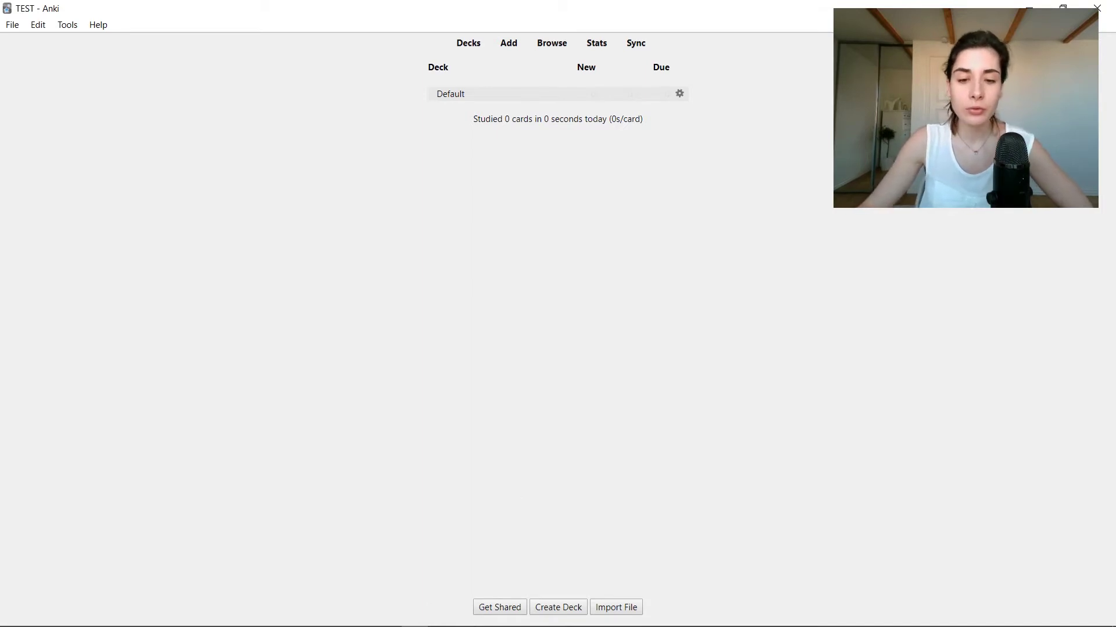
- Create a new deck named DECK
{"action": "left_click", "coordinate": [564, 607]}
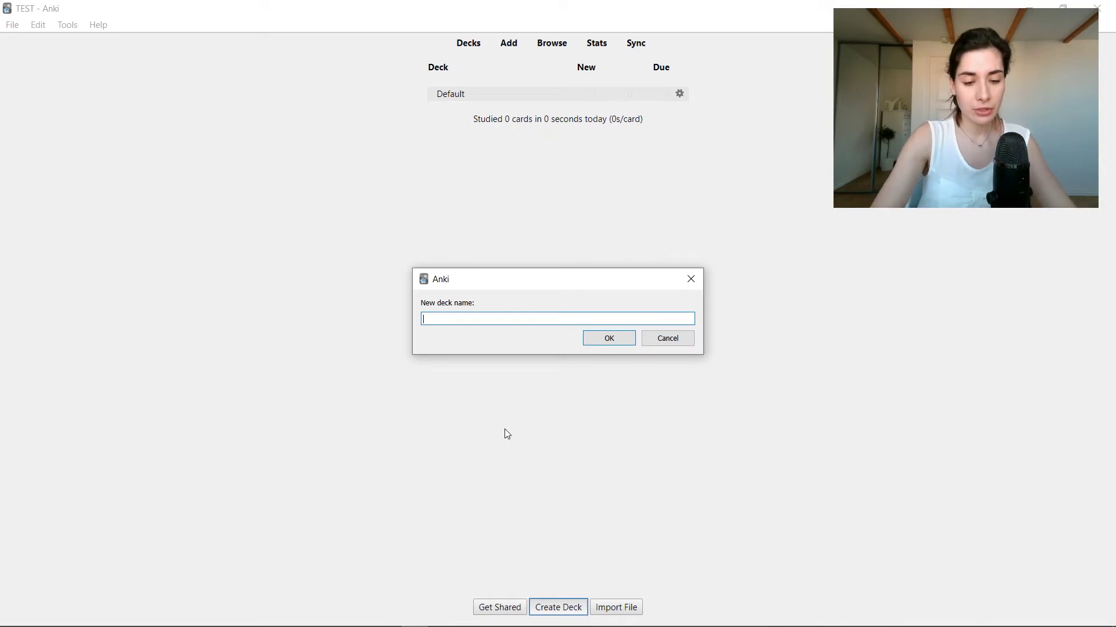
{"action": "type", "text": "DECK"}
{"action": "left_click", "coordinate": [627, 338]}
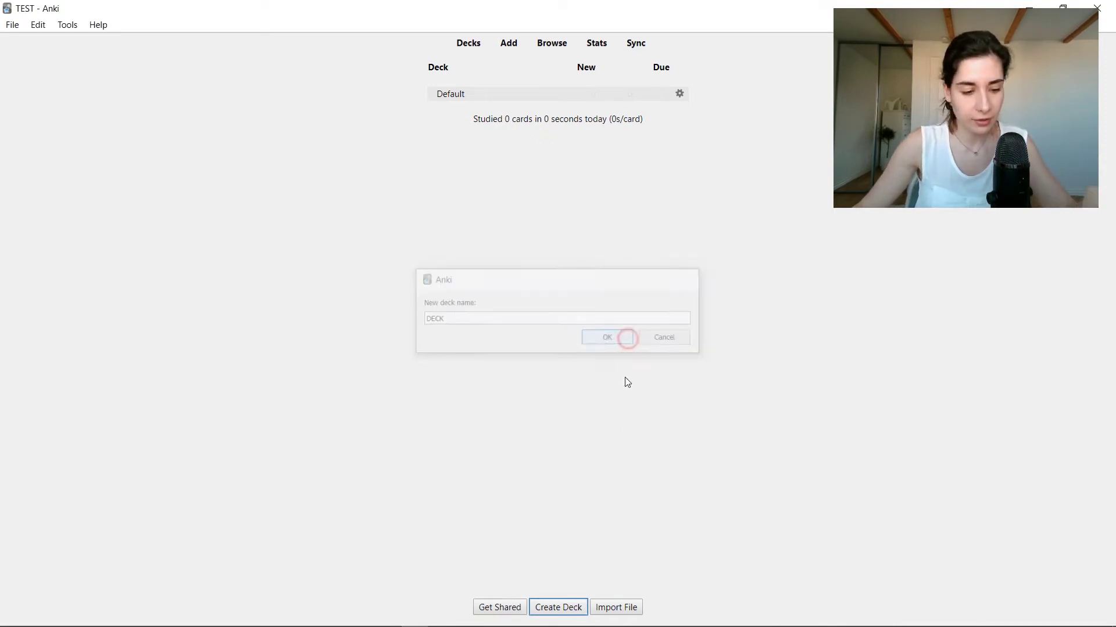
- Open the new deck, start adding a note of type CARDS, and enlarge the Add window to show all its fields
{"action": "left_click", "coordinate": [447, 95]}
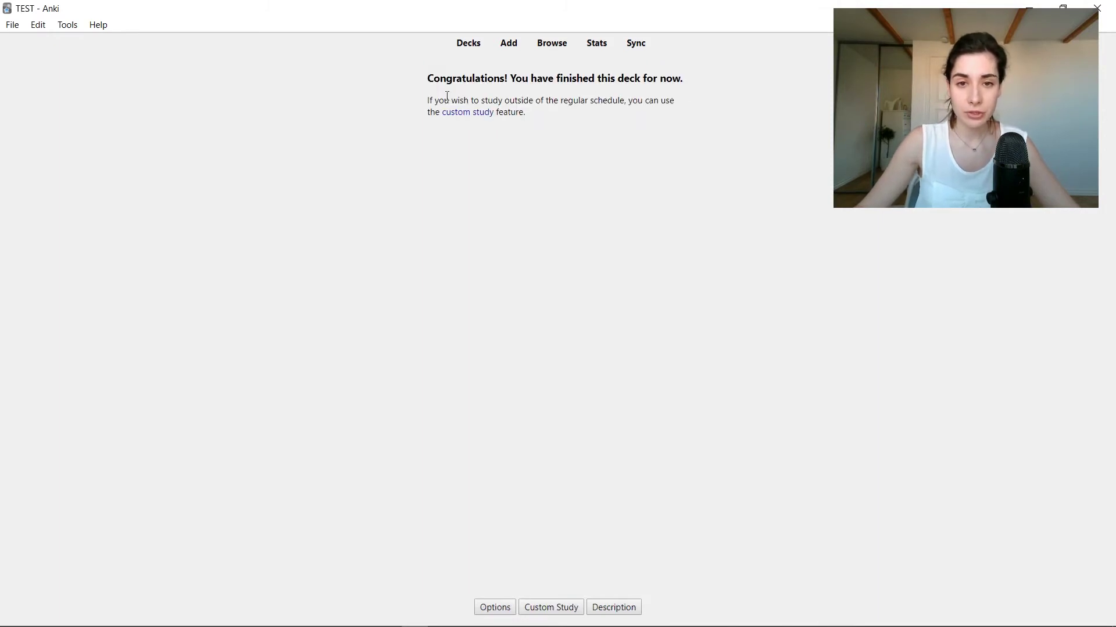
{"action": "left_click", "coordinate": [514, 51]}
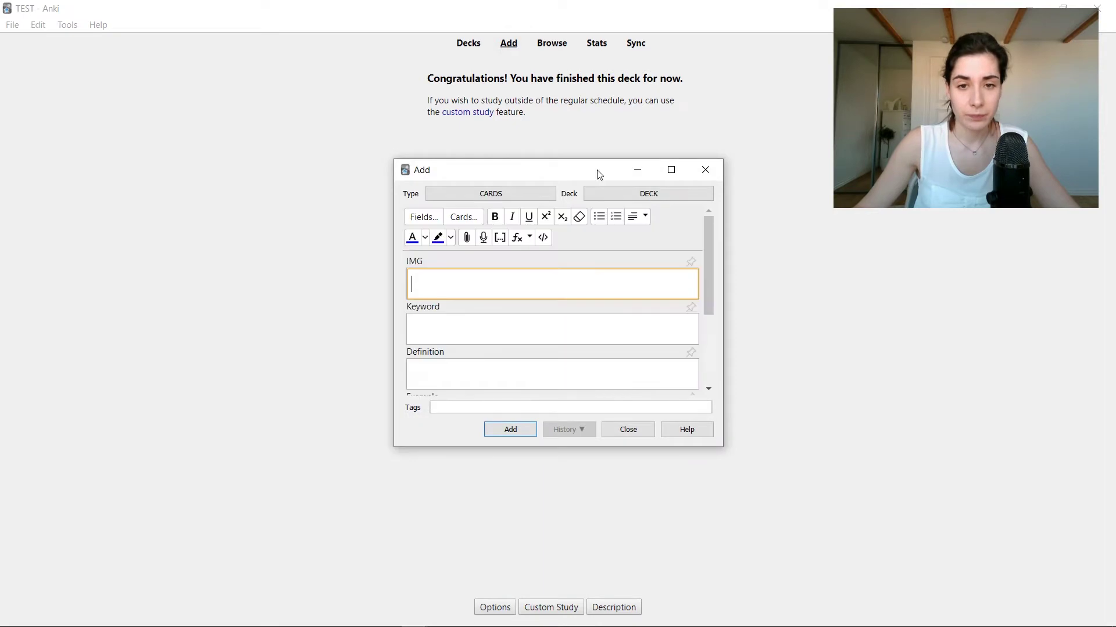
{"action": "left_click_drag", "start_coordinate": [466, 447], "coordinate": [488, 615]}
{"action": "left_click_drag", "start_coordinate": [519, 179], "coordinate": [502, 86]}
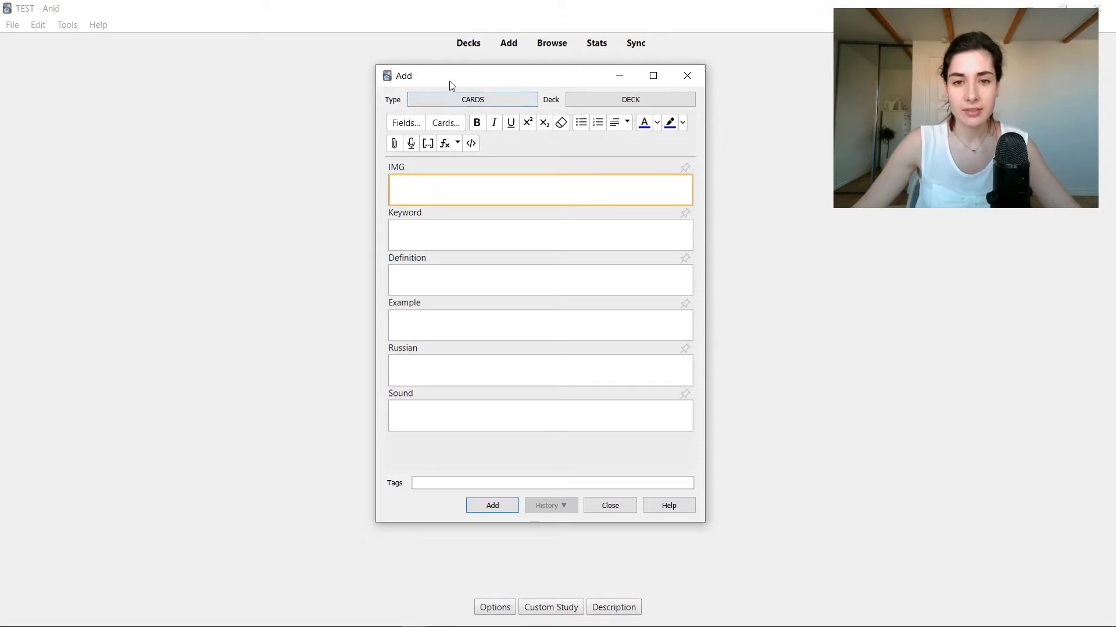
{"action": "left_click", "coordinate": [451, 103]}
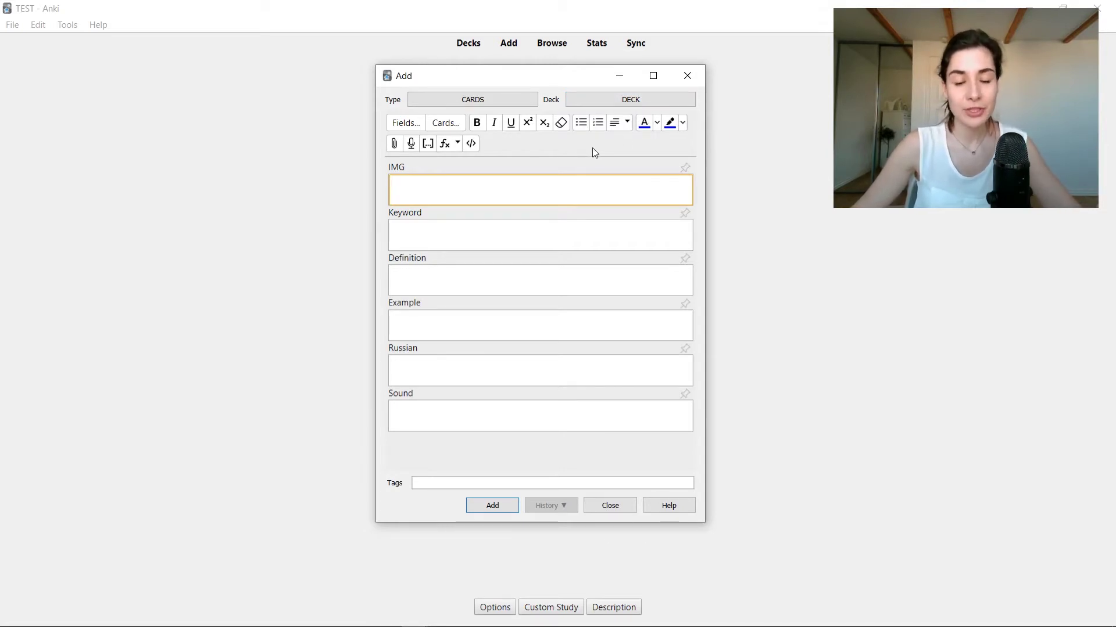
- Switch to the Cambridge Dictionary page for strawberry in Chrome and copy the strawberry picture
{"action": "mouse_move", "coordinate": [463, 604]}
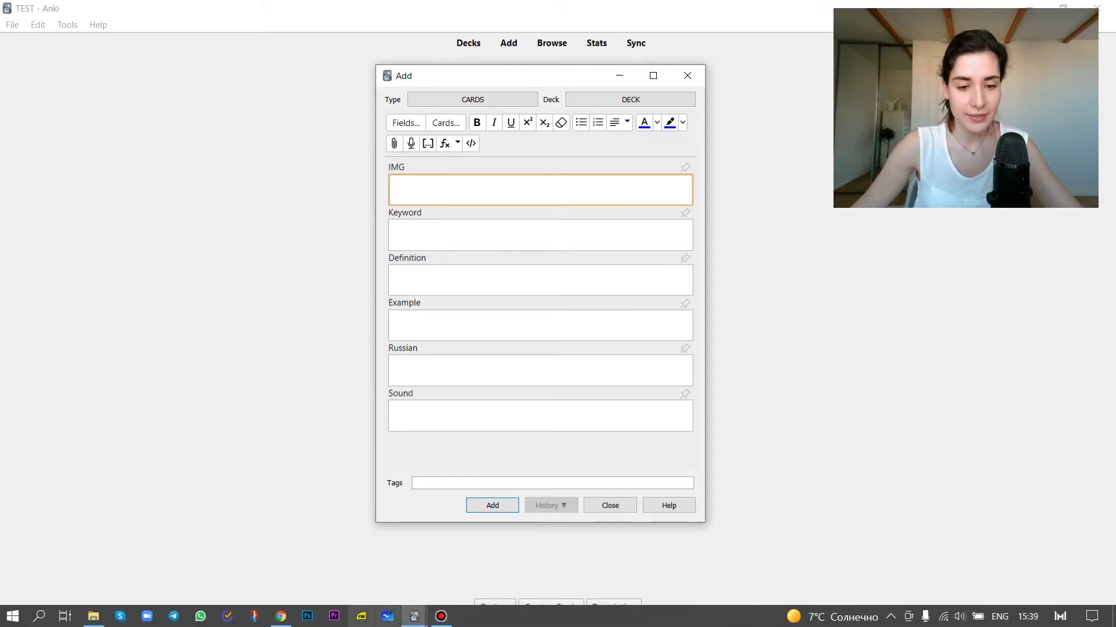
{"action": "left_click", "coordinate": [287, 624]}
{"action": "left_click", "coordinate": [273, 18]}
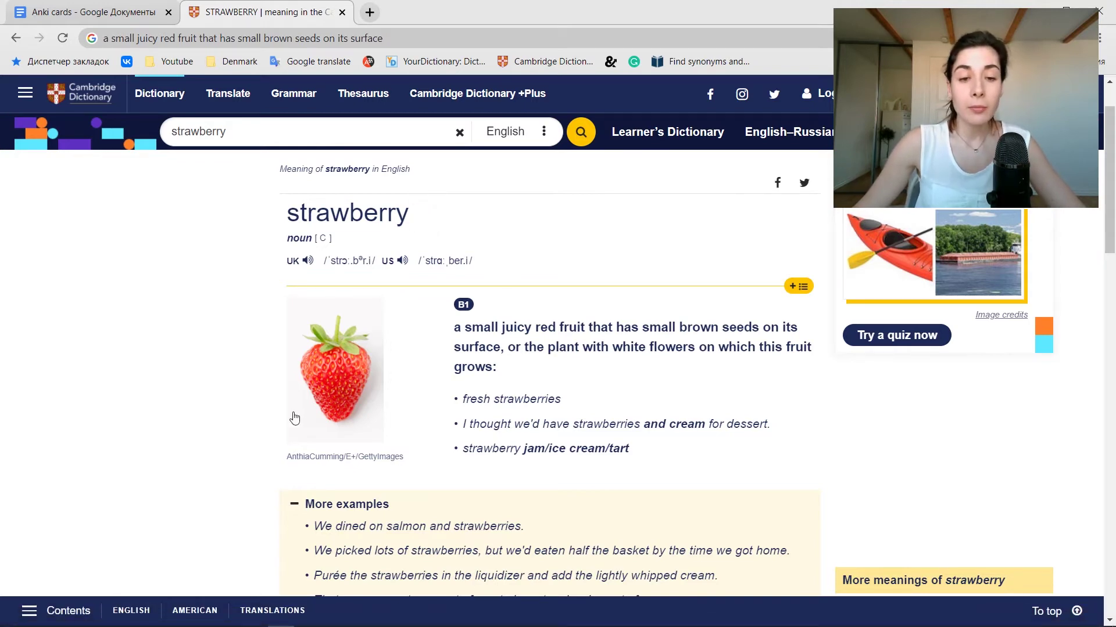
{"action": "right_click", "coordinate": [336, 357]}
{"action": "left_click", "coordinate": [400, 406]}
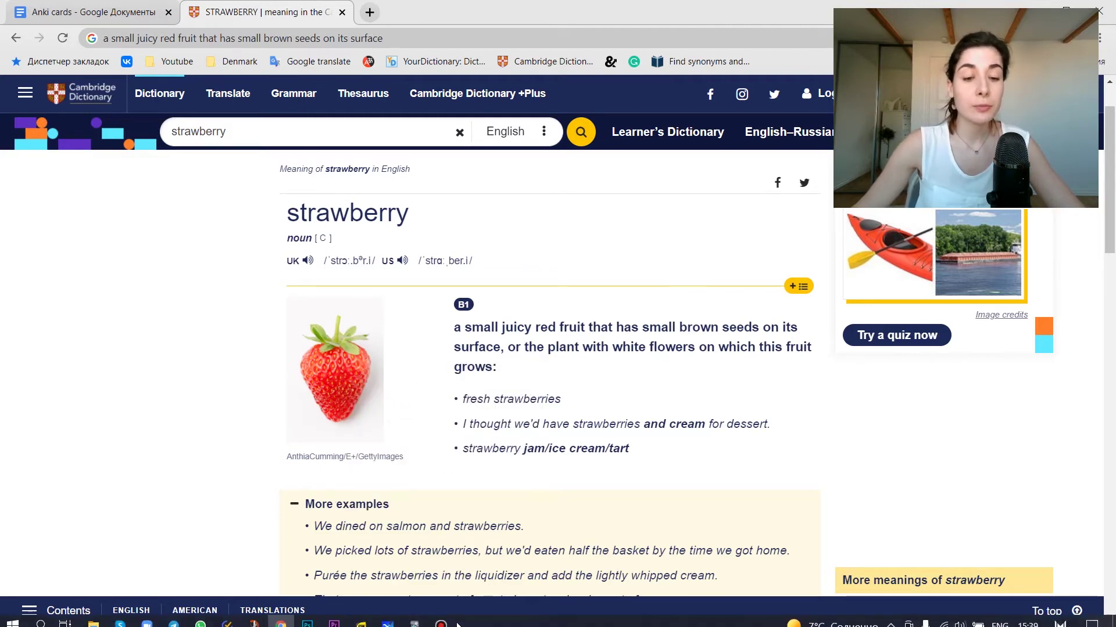
- Return to Anki's Add window and paste the strawberry picture into the IMG field
{"action": "mouse_move", "coordinate": [414, 616]}
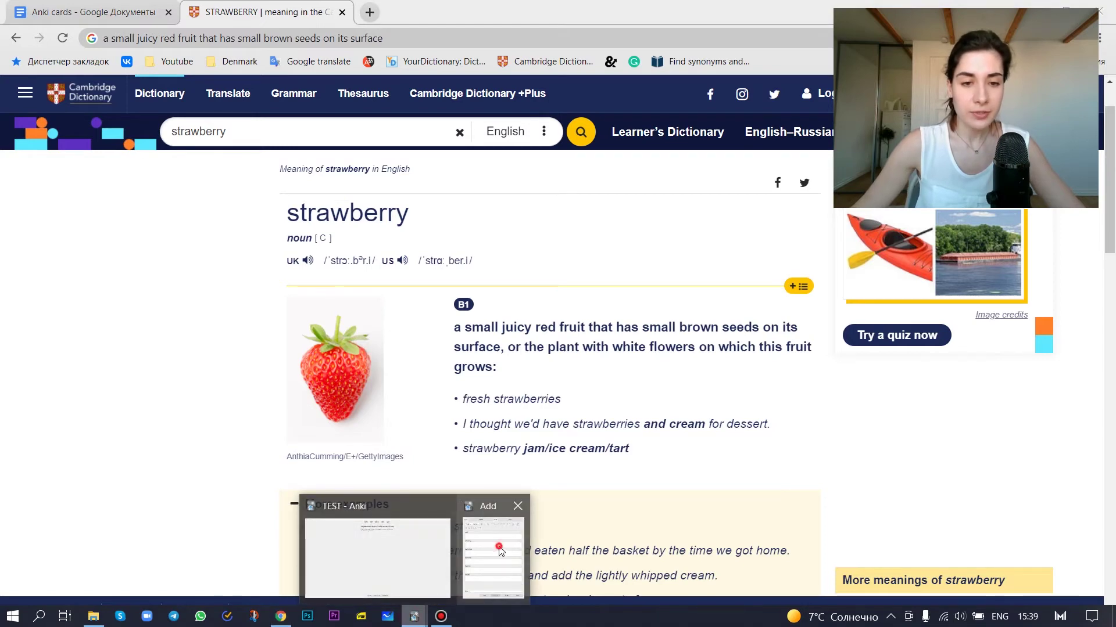
{"action": "left_click", "coordinate": [497, 557]}
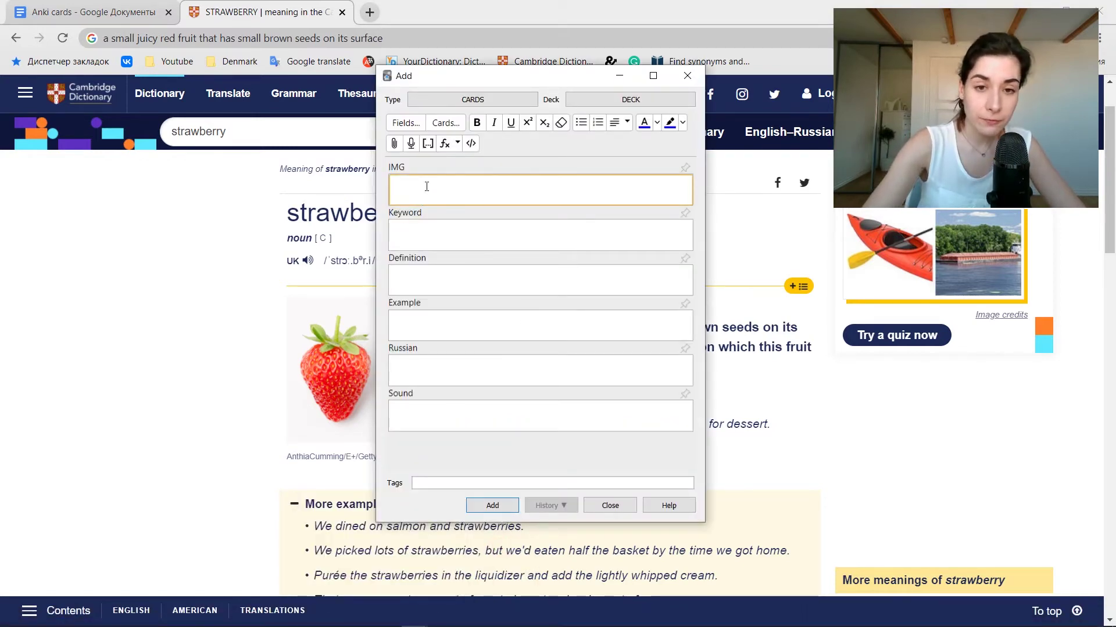
{"action": "key", "text": "ctrl+v"}
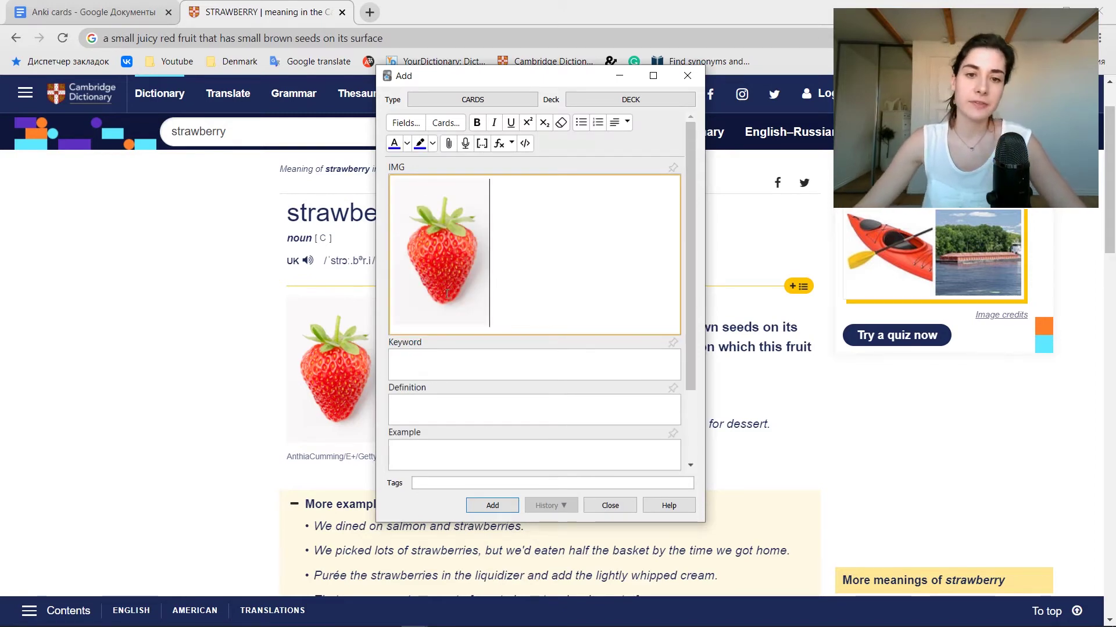
- Enter "strawberry" in the Keyword field of the new note
{"action": "left_click", "coordinate": [443, 359]}
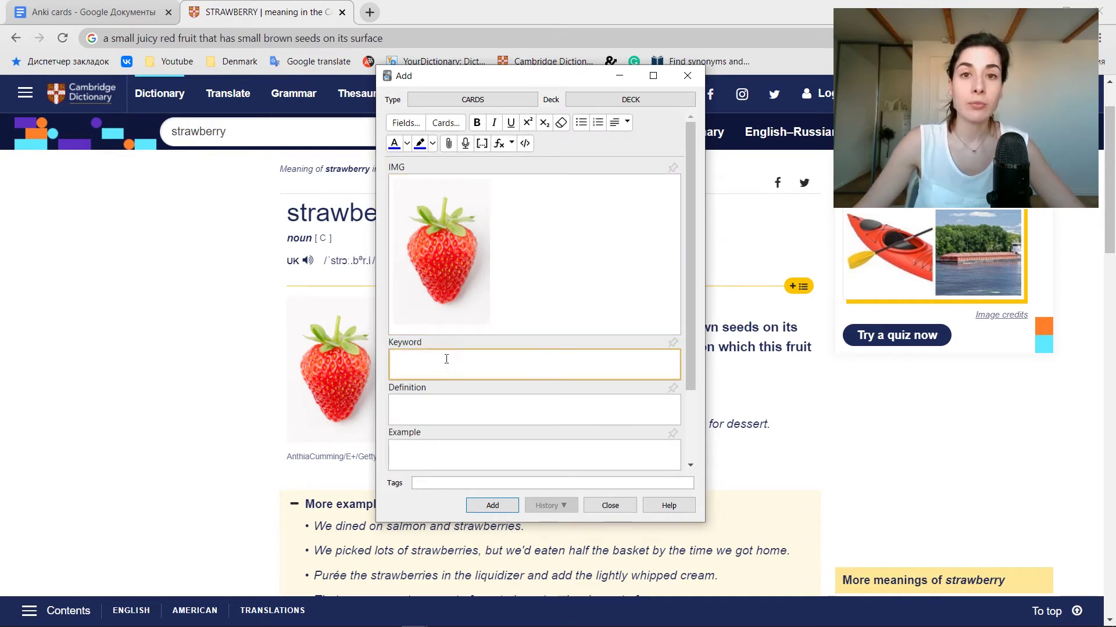
{"action": "type", "text": "st"}
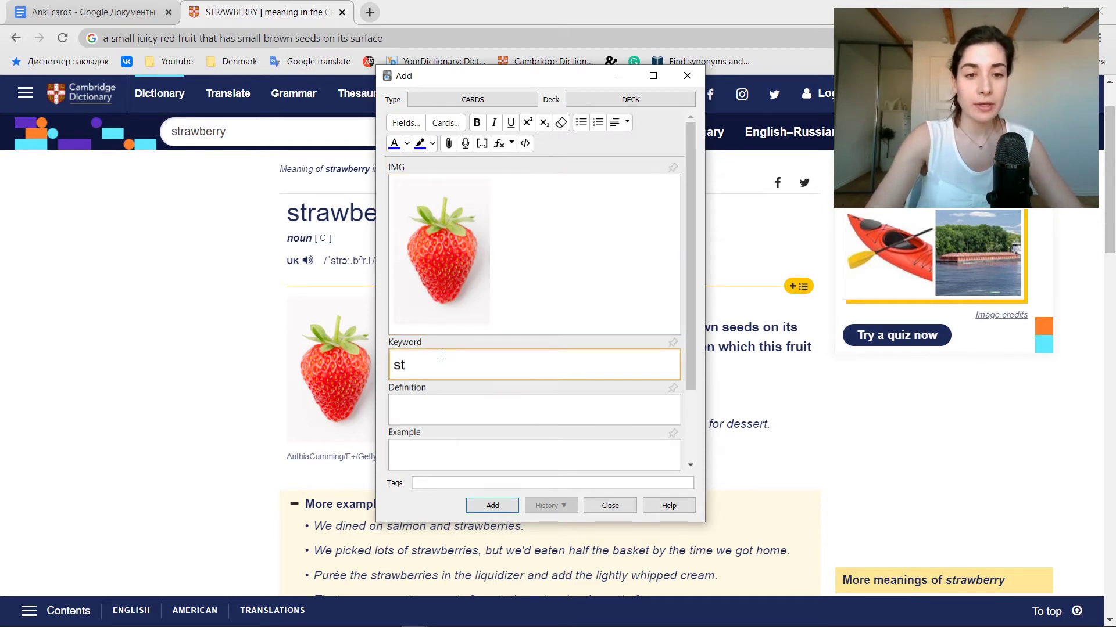
{"action": "type", "text": "rawbe"}
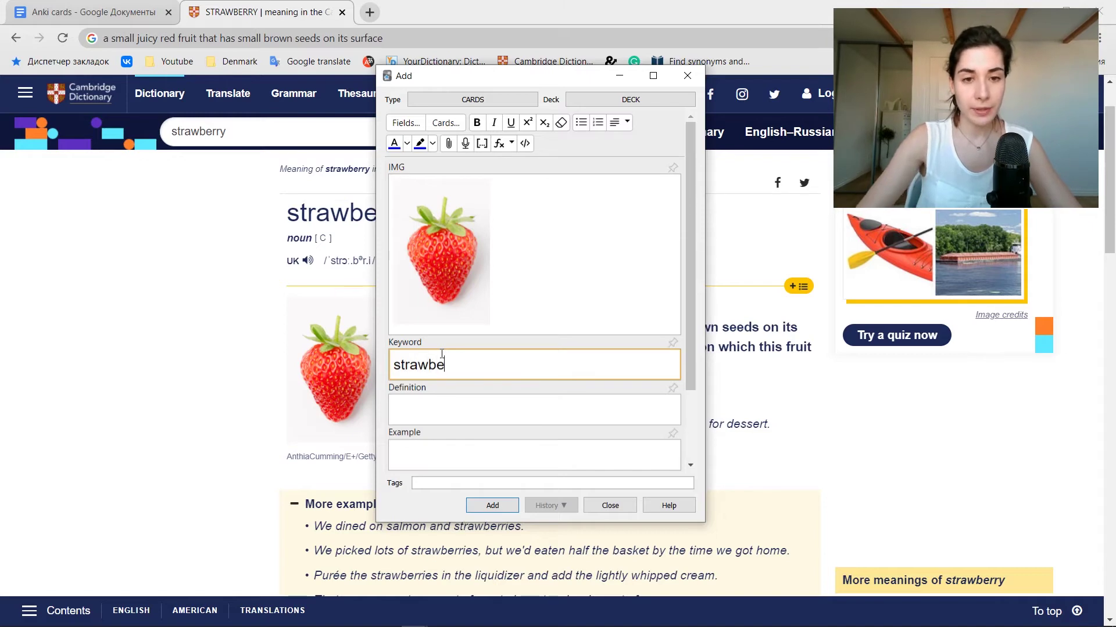
{"action": "type", "text": "rry"}
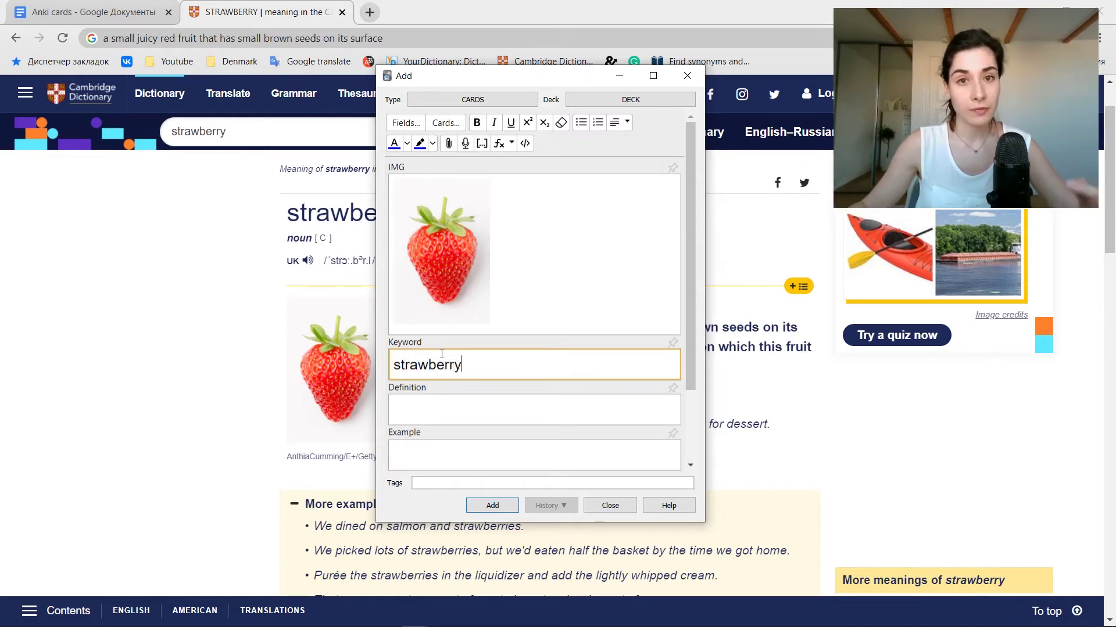
- Switch to the Cambridge Dictionary page and copy "a small juicy red fruit that has small brown seeds on its surface" as plain text
{"action": "left_click", "coordinate": [429, 411]}
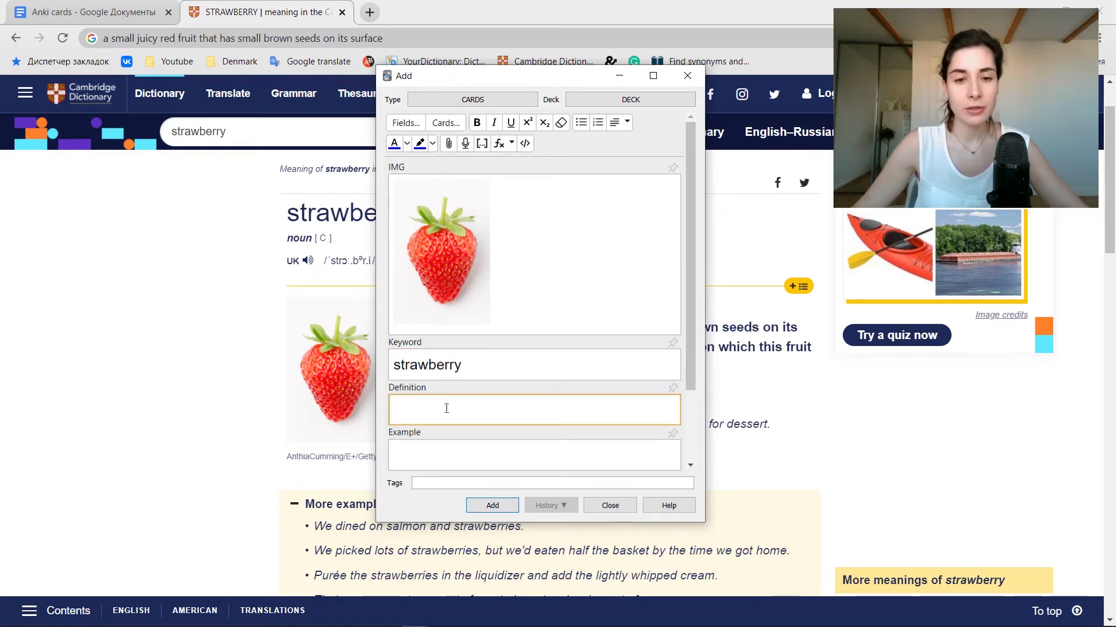
{"action": "left_click", "coordinate": [778, 407]}
{"action": "left_click_drag", "start_coordinate": [440, 330], "coordinate": [501, 351]}
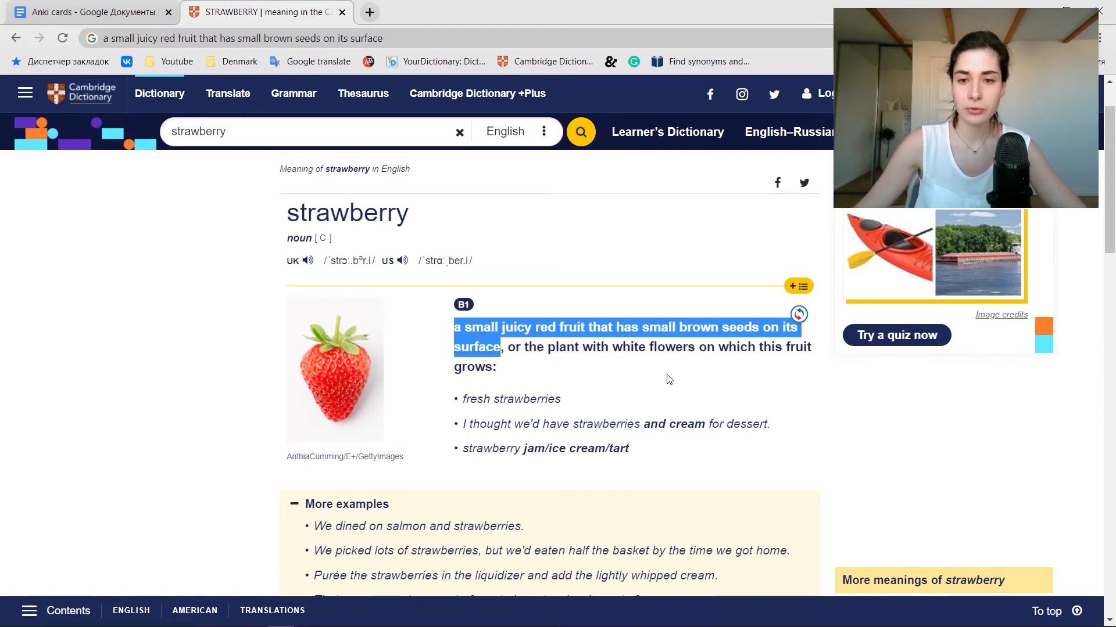
{"action": "scroll", "coordinate": [572, 371], "scroll_direction": "down", "scroll_amount": 3}
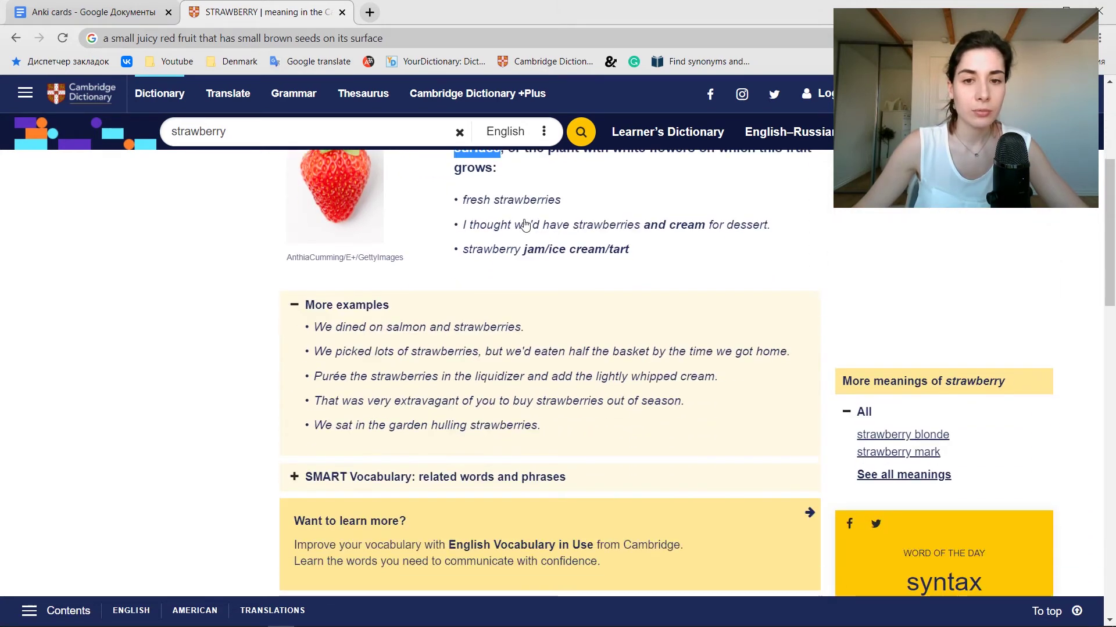
{"action": "scroll", "coordinate": [526, 224], "scroll_direction": "up", "scroll_amount": 3}
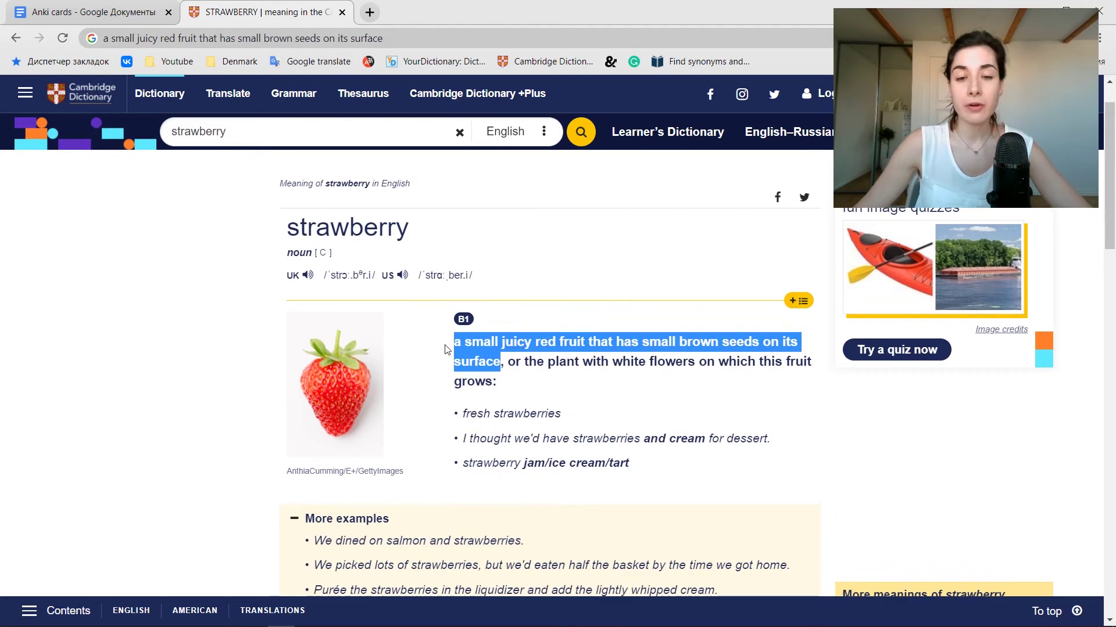
{"action": "left_click", "coordinate": [406, 41]}
{"action": "left_click", "coordinate": [441, 41]}
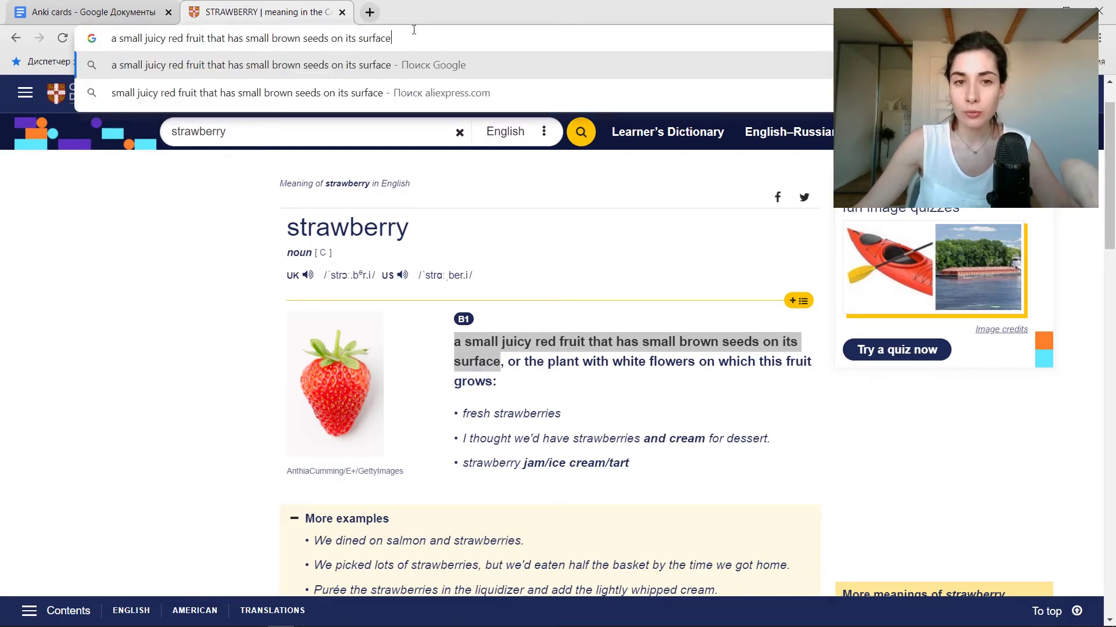
{"action": "left_click_drag", "start_coordinate": [416, 38], "coordinate": [79, 39]}
{"action": "key", "text": "ctrl+c"}
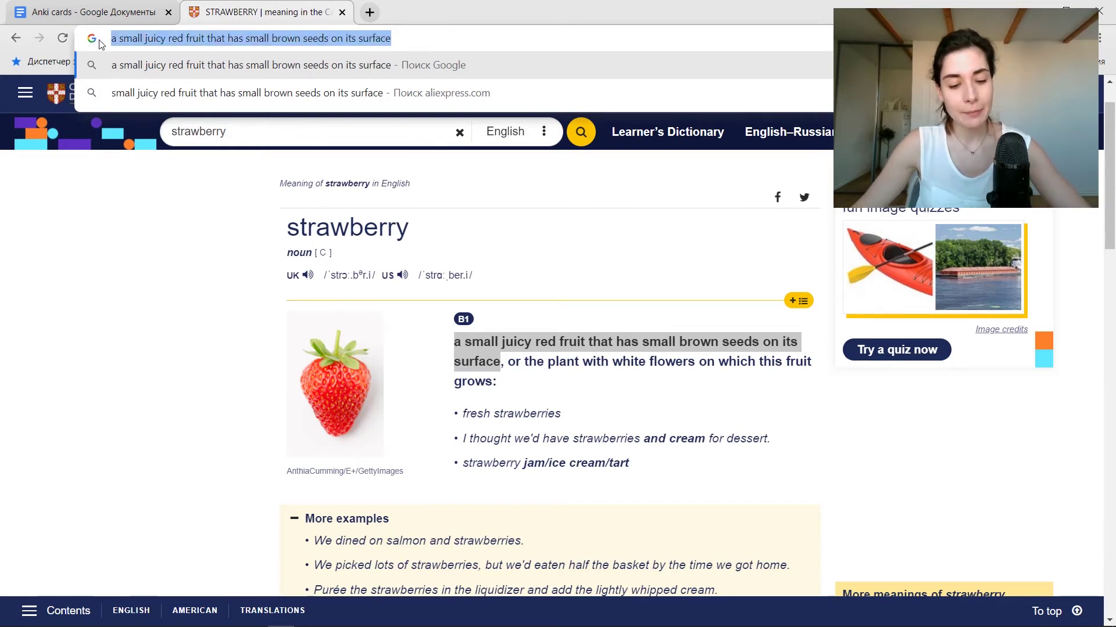
- Return to Anki's Add window and paste the copied strawberry definition into the Definition field
{"action": "left_click", "coordinate": [414, 616]}
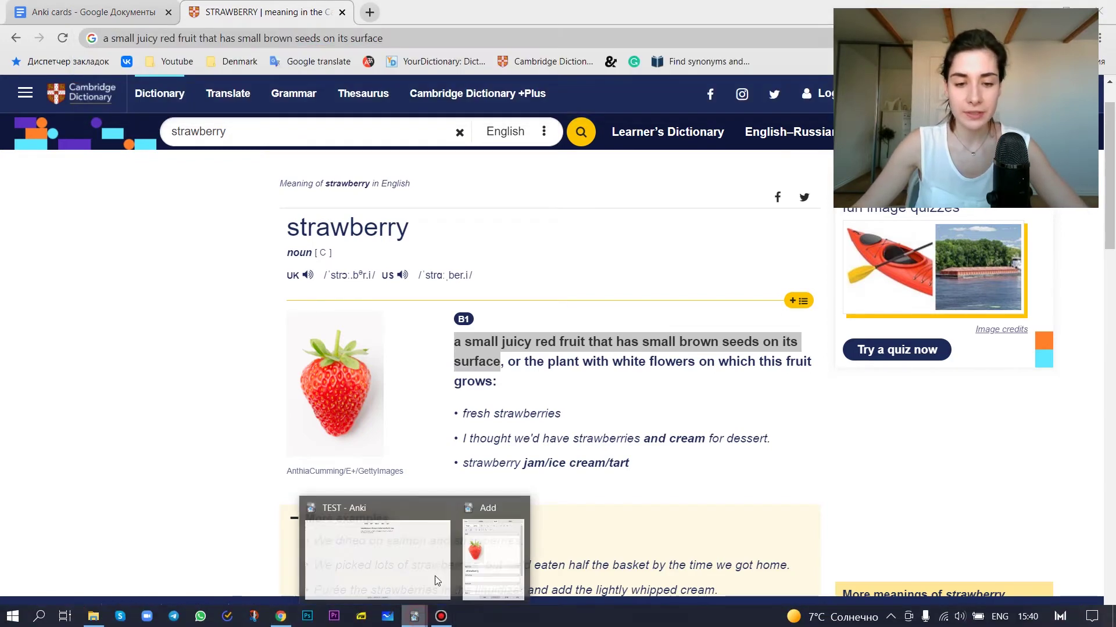
{"action": "left_click", "coordinate": [493, 555]}
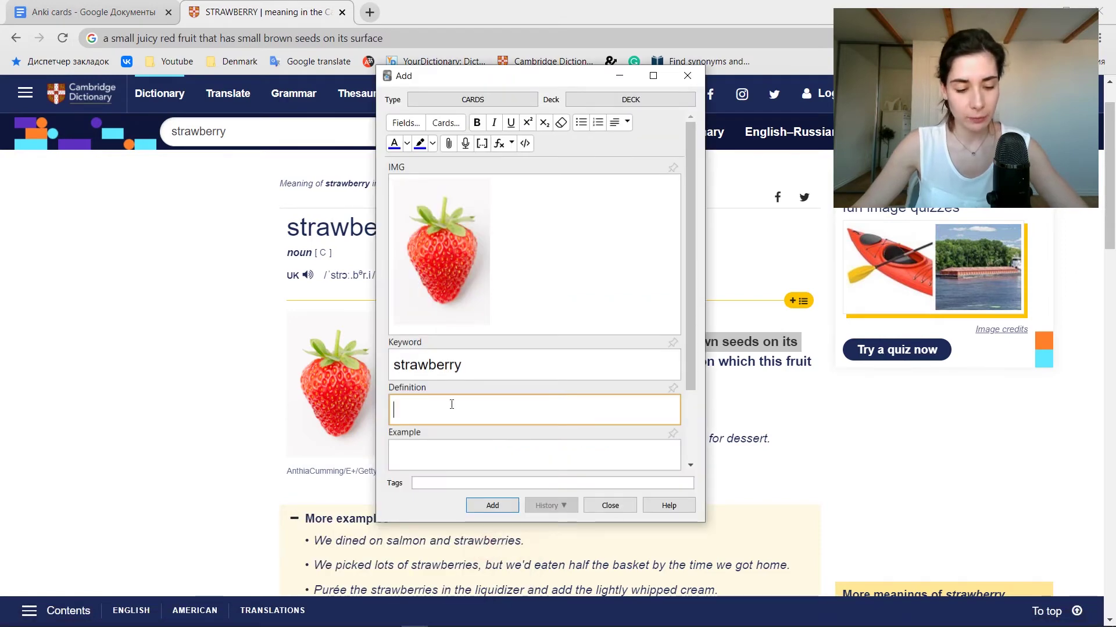
{"action": "key", "text": "ctrl+v"}
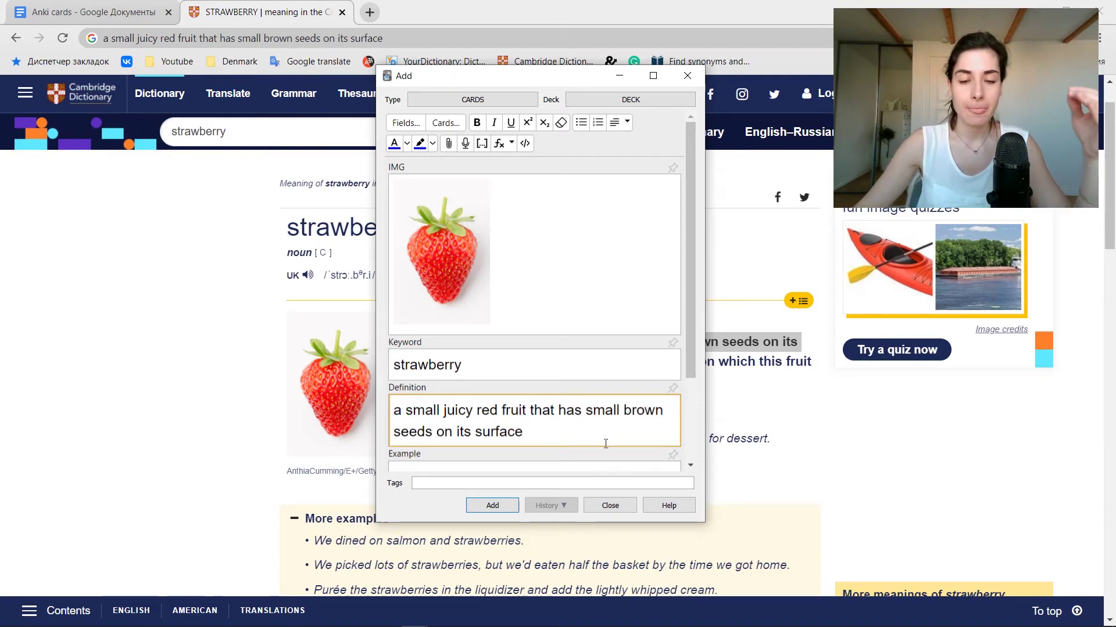
- Insert "strawberry is" at the beginning of the definition text
{"action": "left_click", "coordinate": [396, 410]}
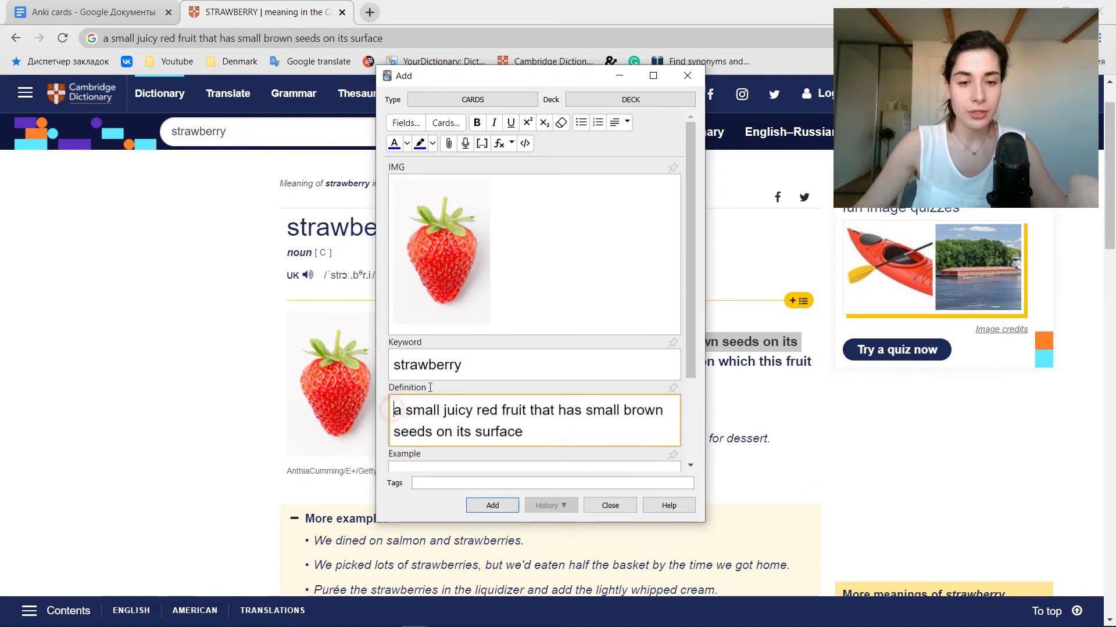
{"action": "type", "text": "strawberry"}
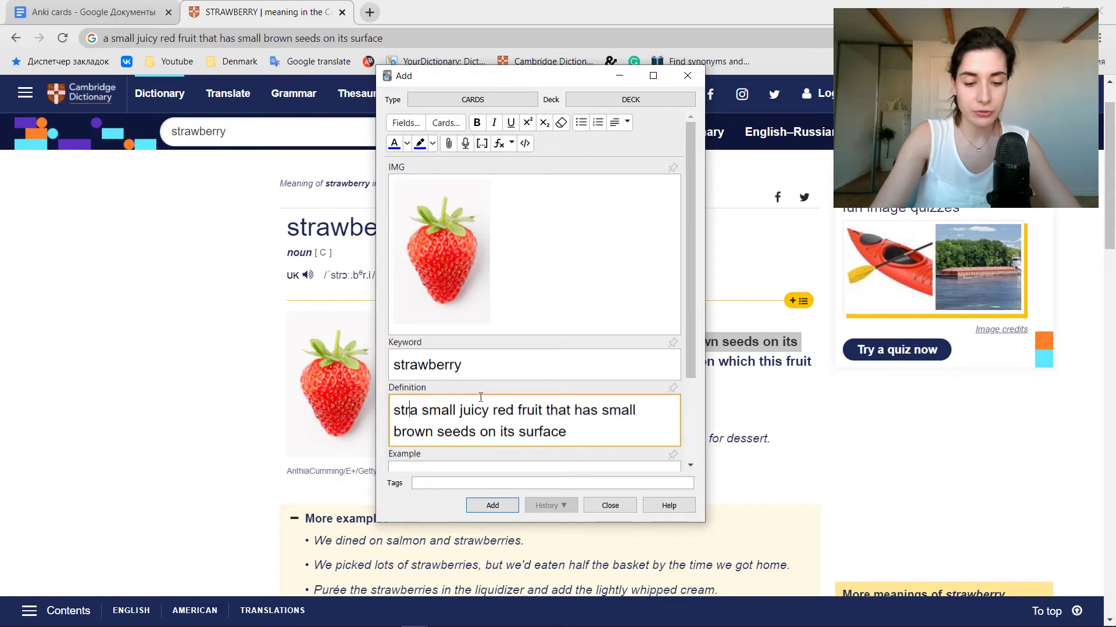
{"action": "type", "text": " is"}
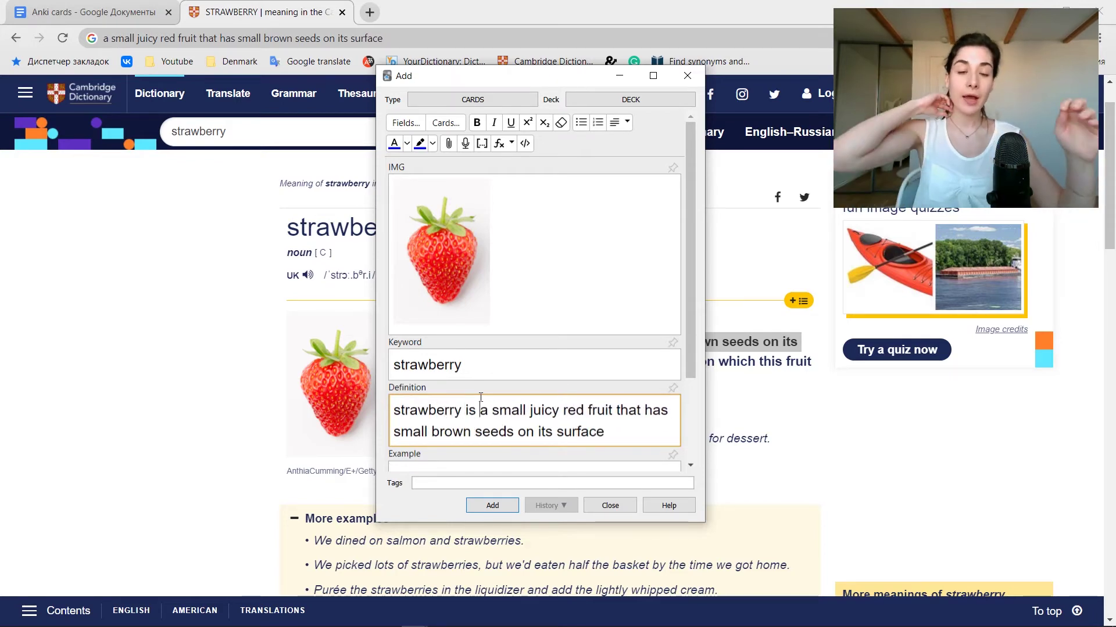
- Turn the word "strawberry" in the Definition field into a c1 cloze deletion
{"action": "left_click", "coordinate": [462, 410]}
{"action": "left_click_drag", "start_coordinate": [462, 411], "coordinate": [395, 411]}
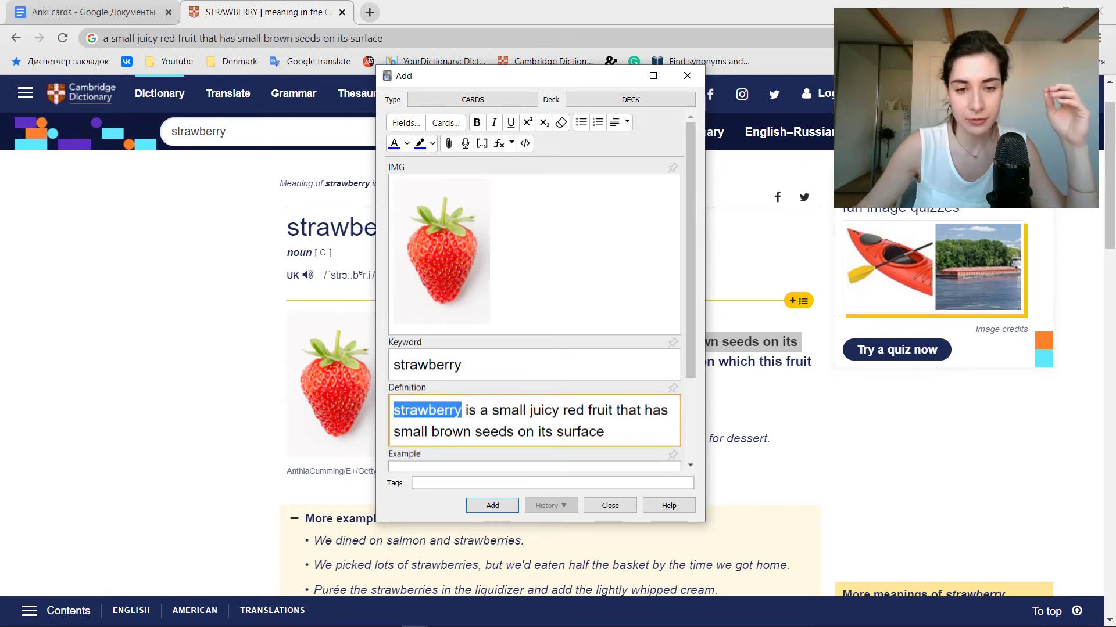
{"action": "left_click", "coordinate": [483, 148]}
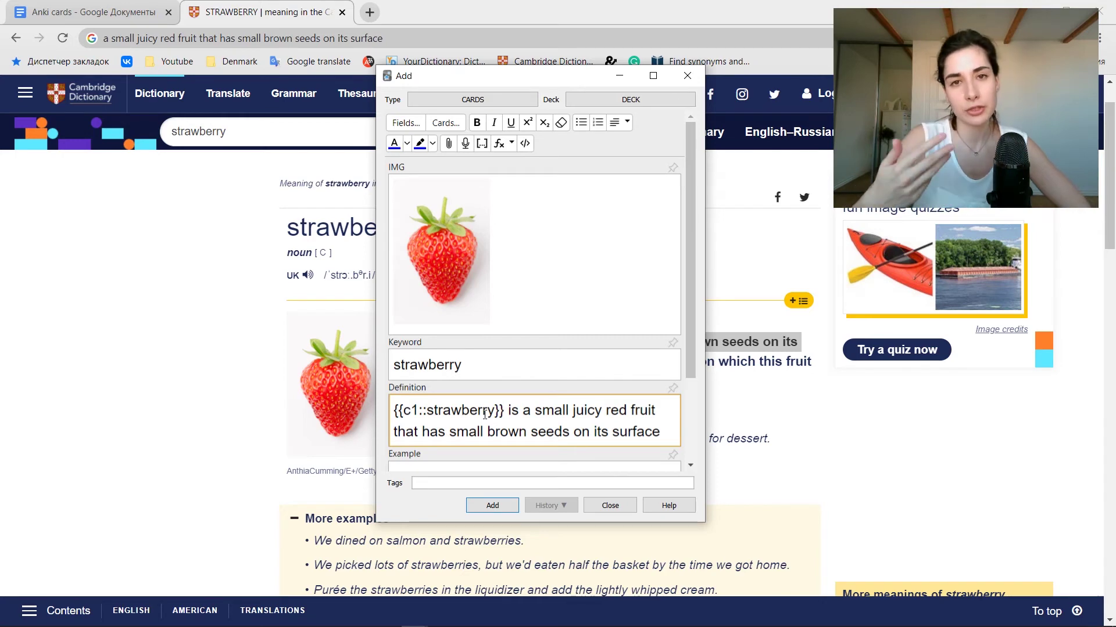
- Switch to the Cambridge Dictionary page and copy "I thought we'd have strawberries and cream for dessert." as plain text for the Example field
{"action": "scroll", "coordinate": [484, 414], "scroll_direction": "down", "scroll_amount": 2}
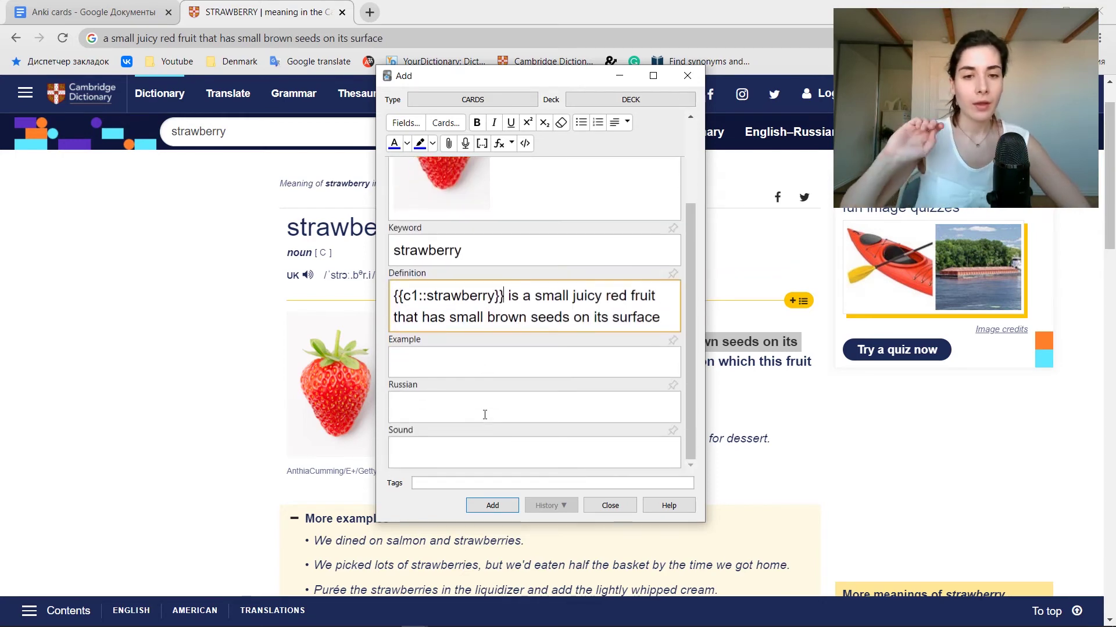
{"action": "left_click", "coordinate": [482, 362]}
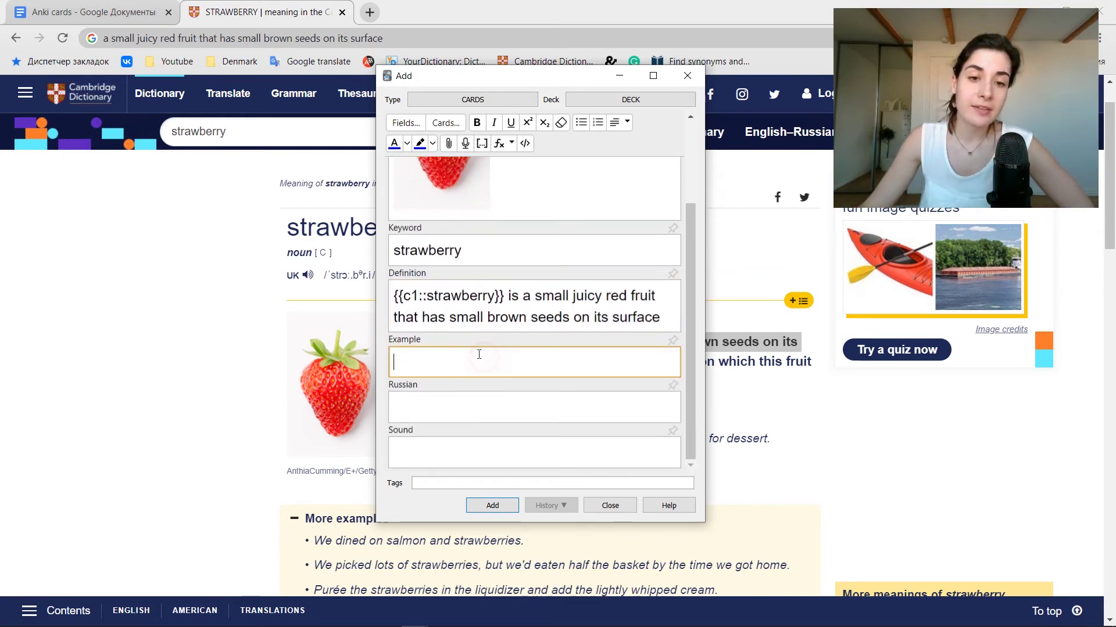
{"action": "left_click", "coordinate": [240, 406]}
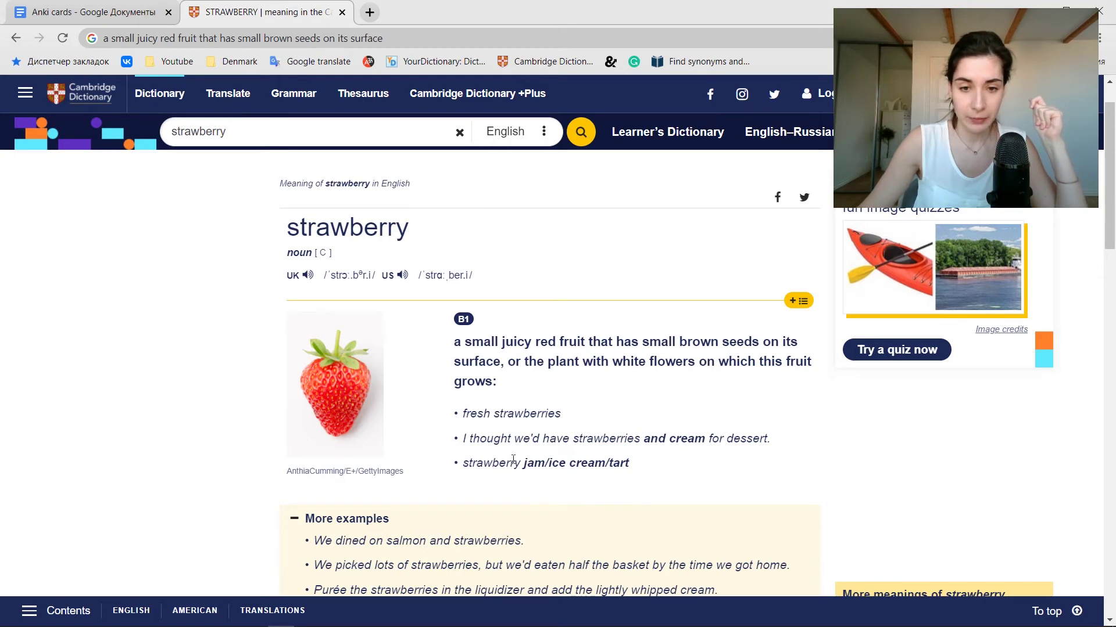
{"action": "left_click_drag", "start_coordinate": [791, 442], "coordinate": [453, 448]}
{"action": "key", "text": "ctrl+c"}
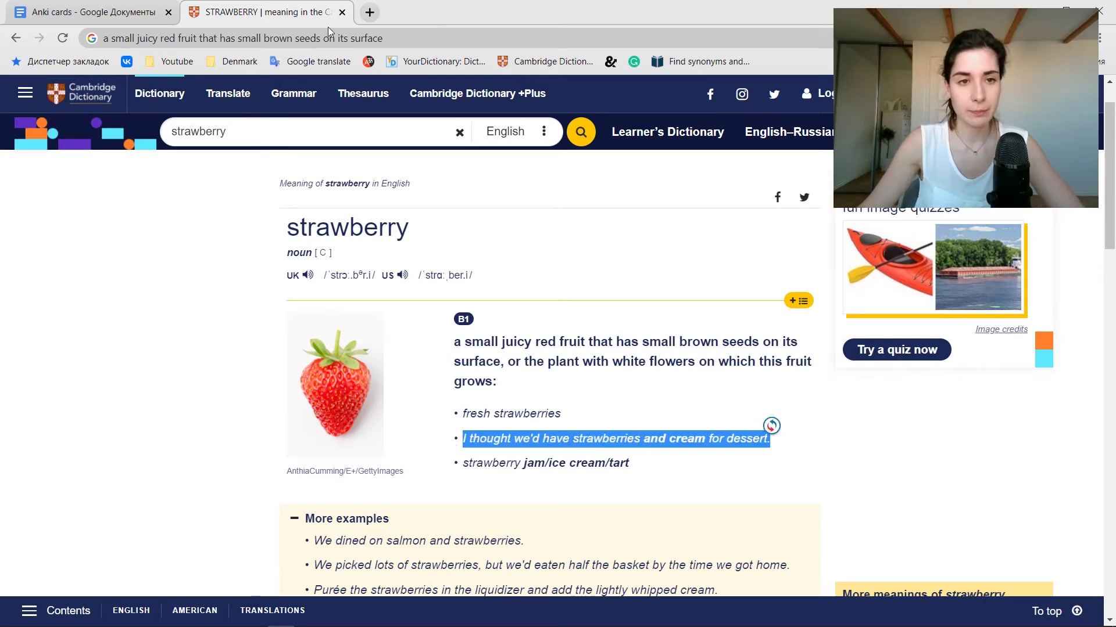
{"action": "left_click", "coordinate": [401, 38]}
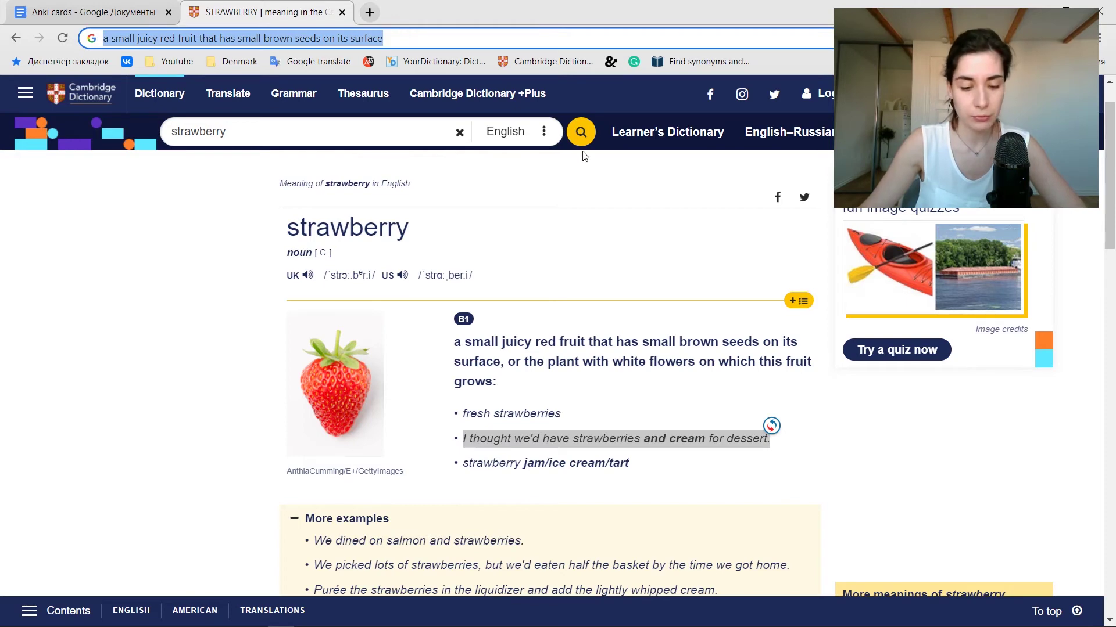
{"action": "key", "text": "ctrl+v"}
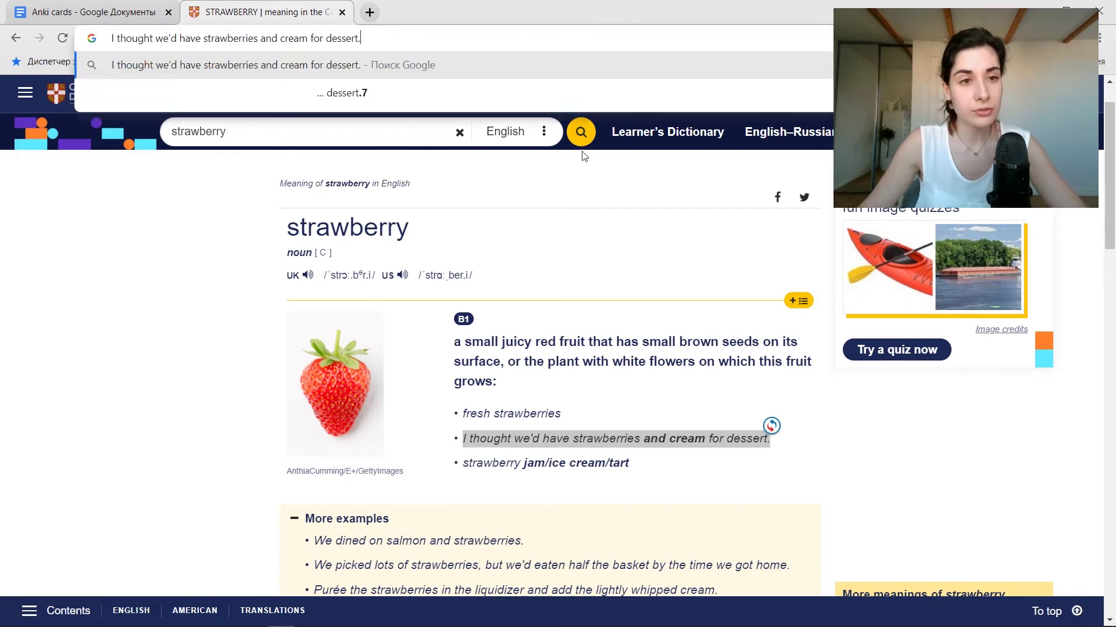
{"action": "key", "text": "ctrl+a"}
{"action": "key", "text": "ctrl+c"}
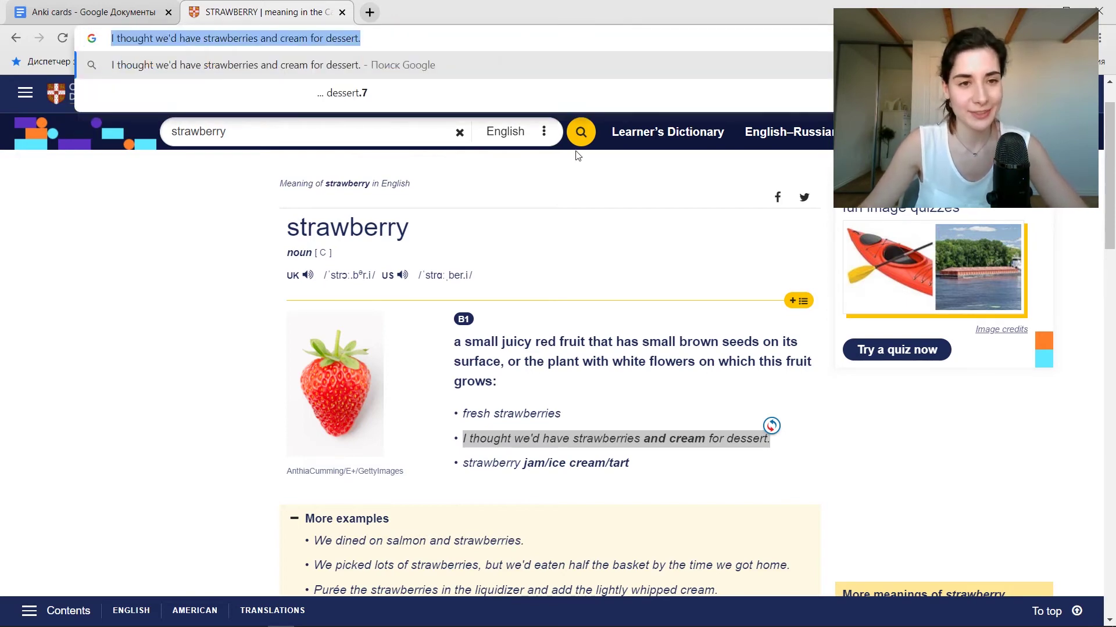
- Return to Anki's Add window and paste the copied sentence into the Example field
{"action": "mouse_move", "coordinate": [412, 616]}
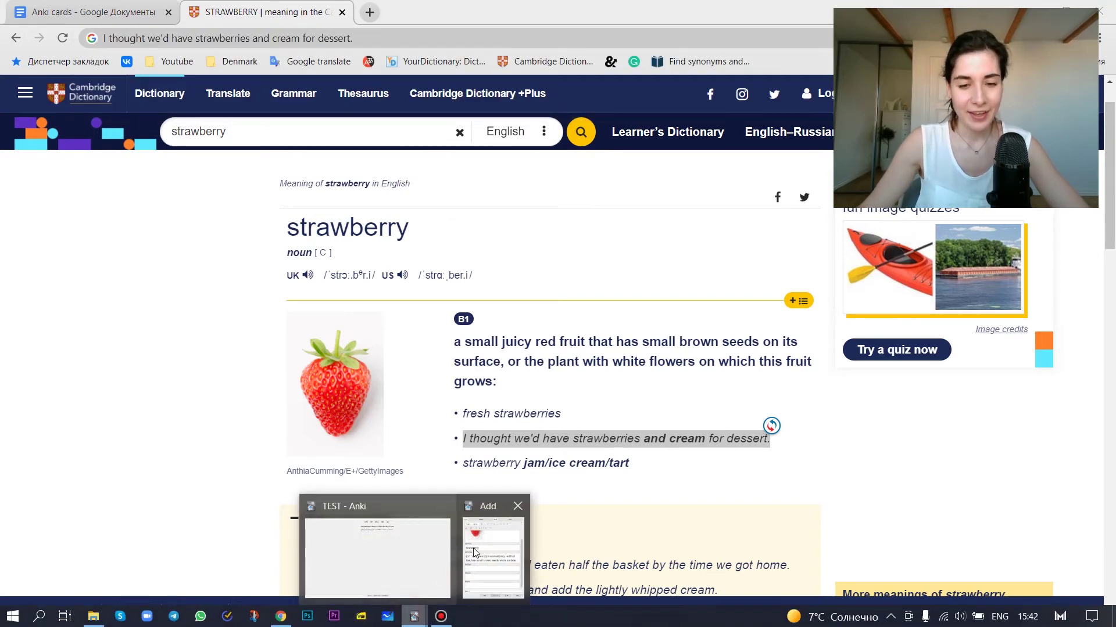
{"action": "left_click", "coordinate": [494, 546]}
{"action": "key", "text": "ctrl+v"}
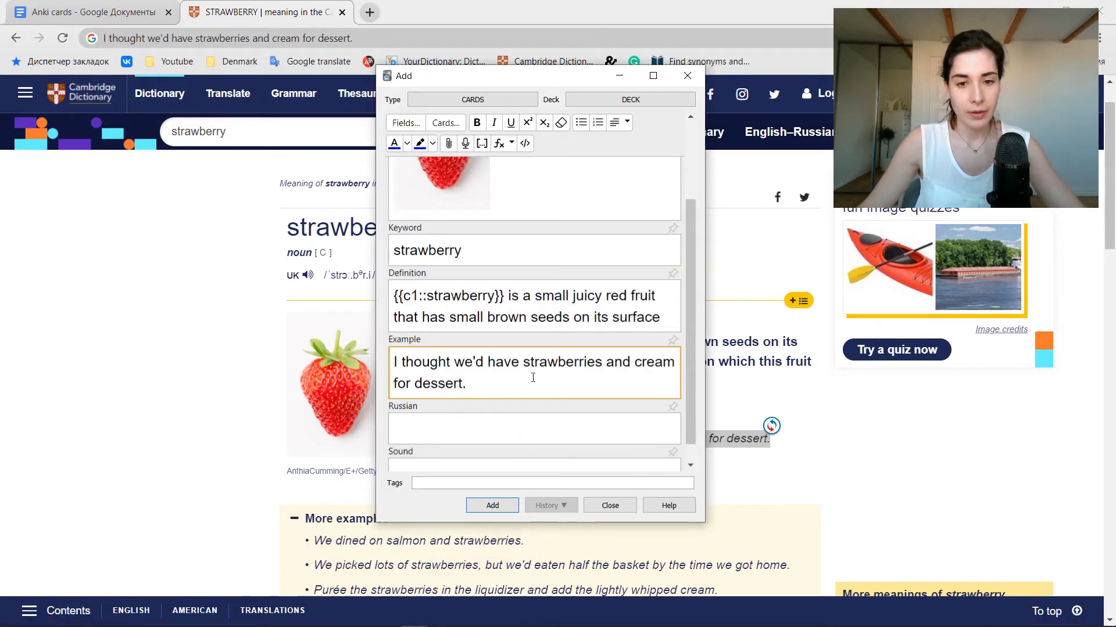
- Make "strawberries" in the Example field a cloze deletion and set its cloze number to c1
{"action": "double_click", "coordinate": [546, 365]}
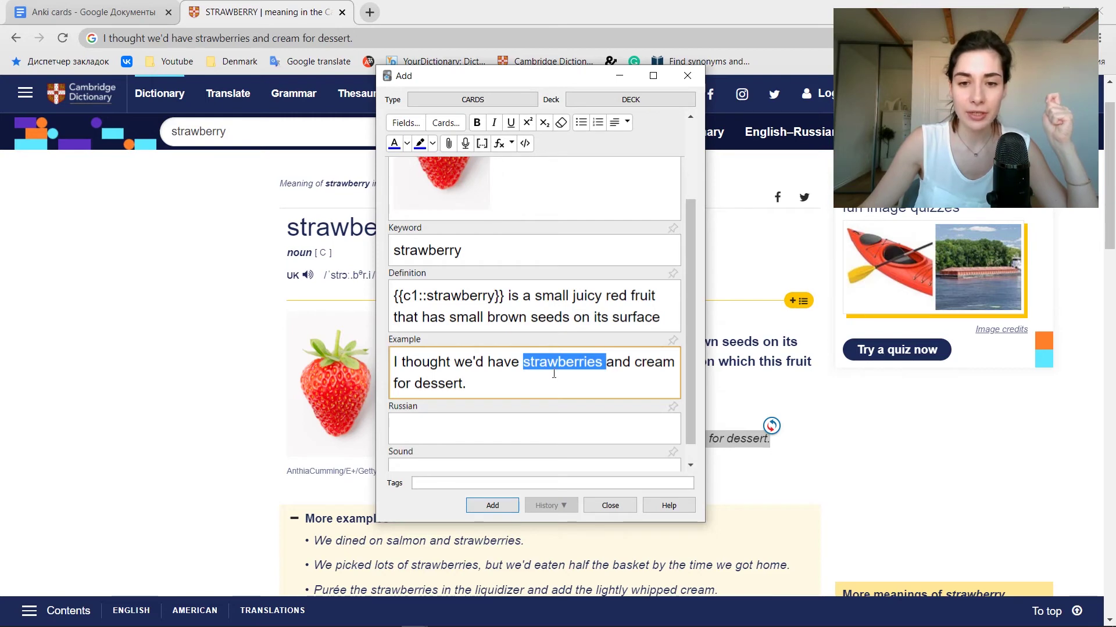
{"action": "left_click", "coordinate": [482, 144]}
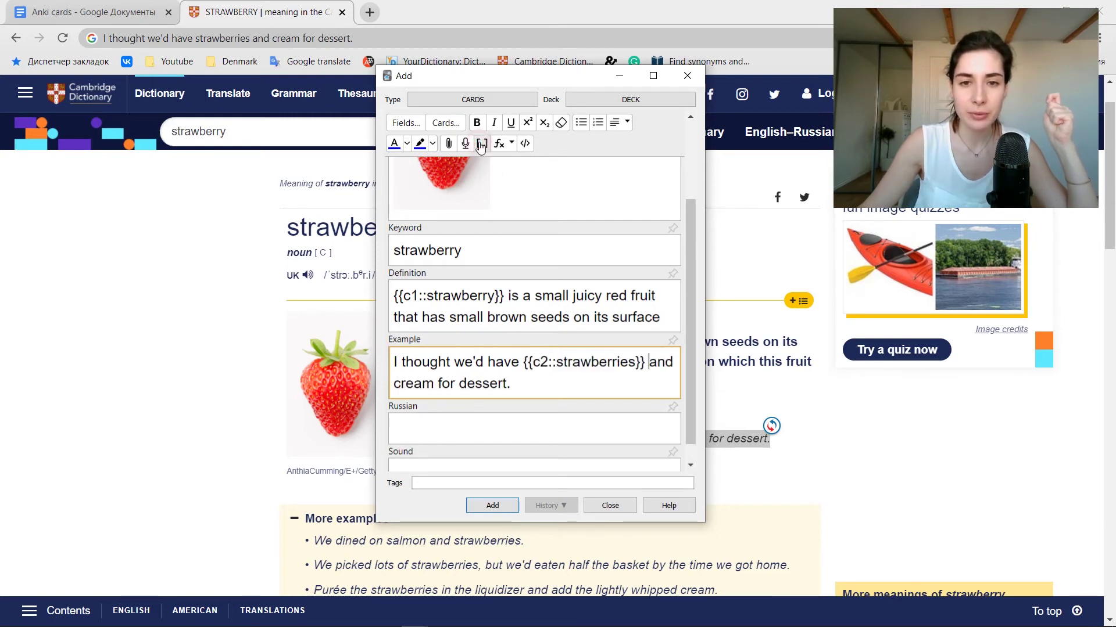
{"action": "left_click", "coordinate": [540, 363]}
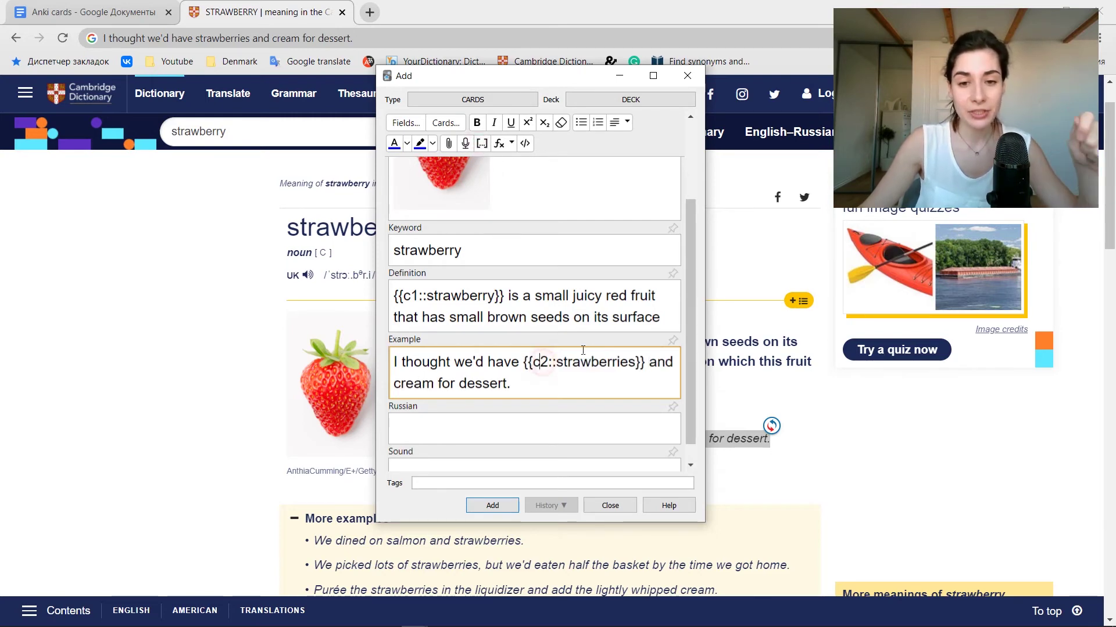
{"action": "key", "text": "Delete"}
{"action": "type", "text": "1"}
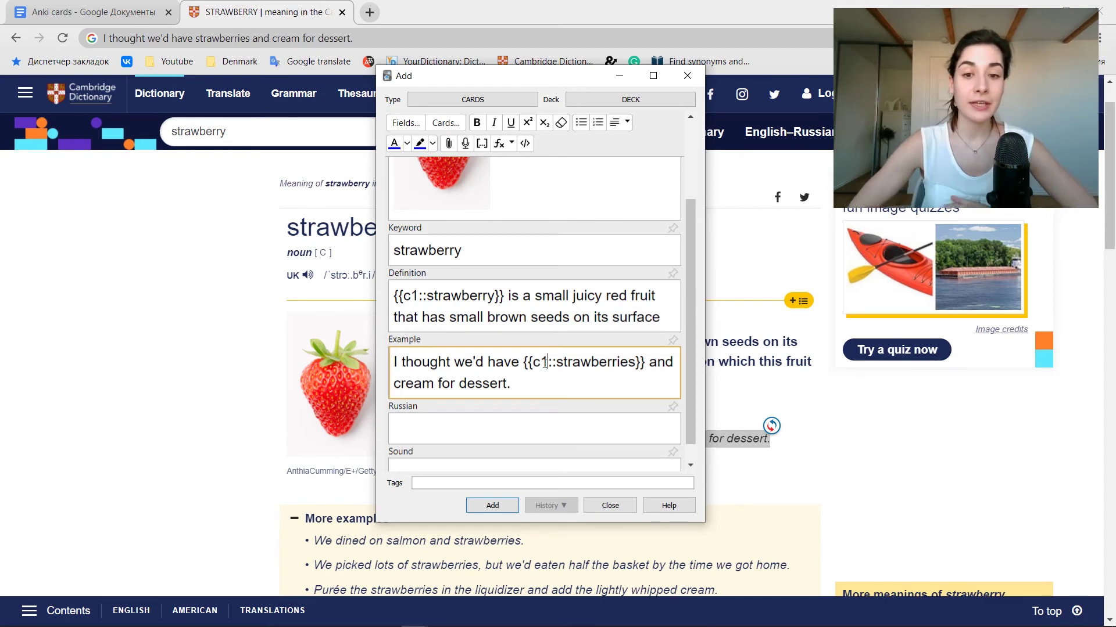
- Enter "клубника" in the Russian field of the note
{"action": "scroll", "coordinate": [545, 363], "scroll_direction": "down", "scroll_amount": 1}
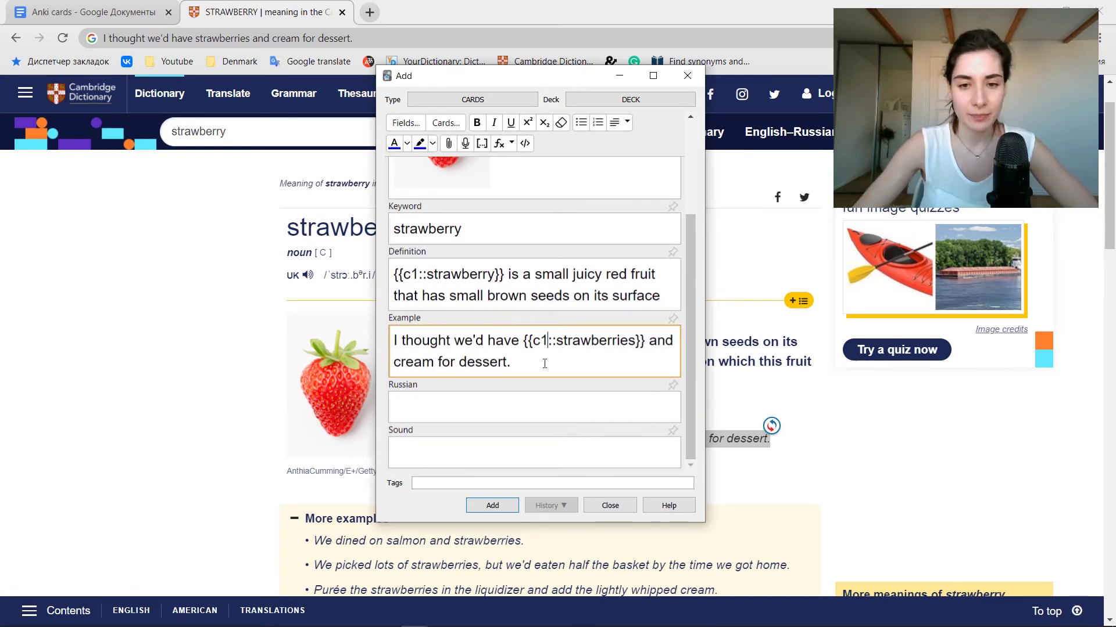
{"action": "left_click", "coordinate": [549, 405]}
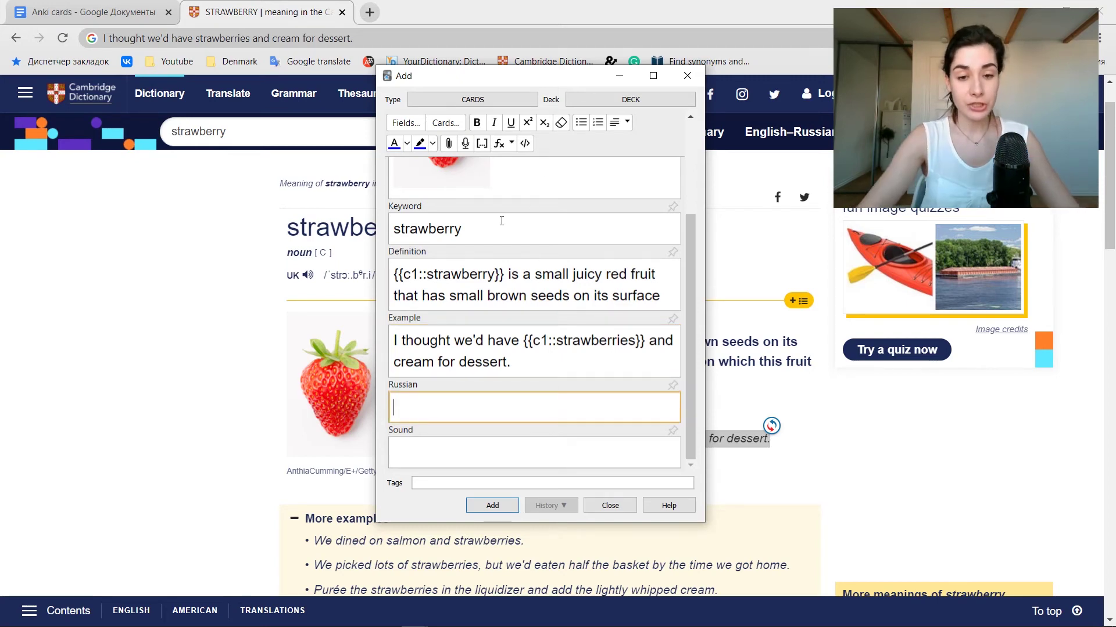
{"action": "type", "text": "клубника"}
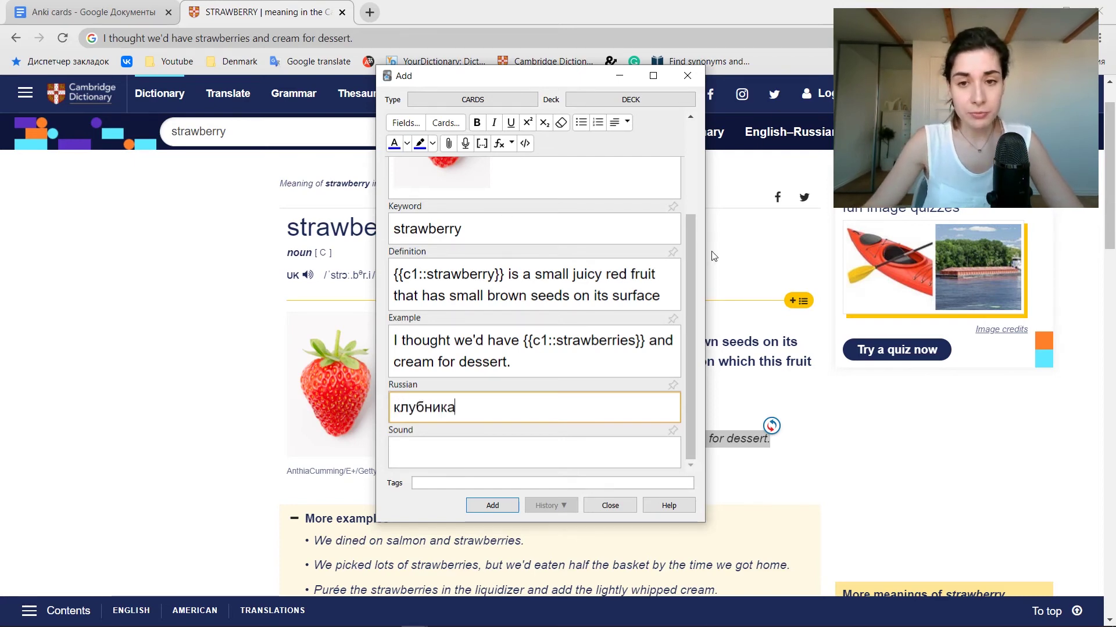
{"action": "left_click_drag", "start_coordinate": [693, 260], "coordinate": [687, 302]}
- Select the note's Sound field, switch to the Cambridge Dictionary page and play the UK pronunciation of "strawberry"
{"action": "left_click", "coordinate": [507, 447]}
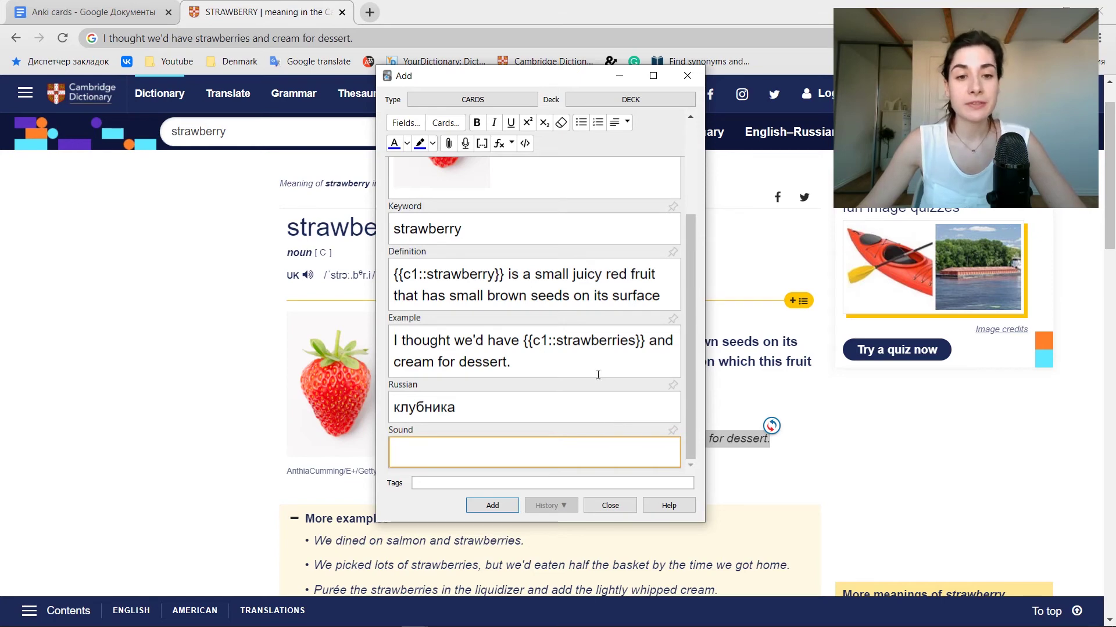
{"action": "left_click_drag", "start_coordinate": [555, 75], "coordinate": [670, 64]}
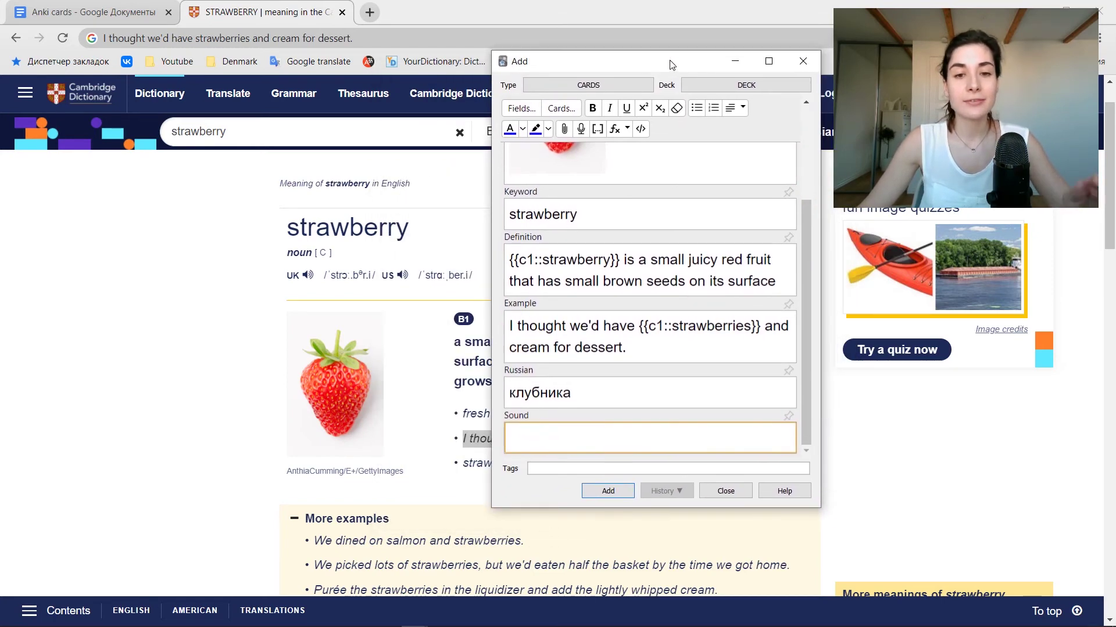
{"action": "left_click", "coordinate": [448, 236]}
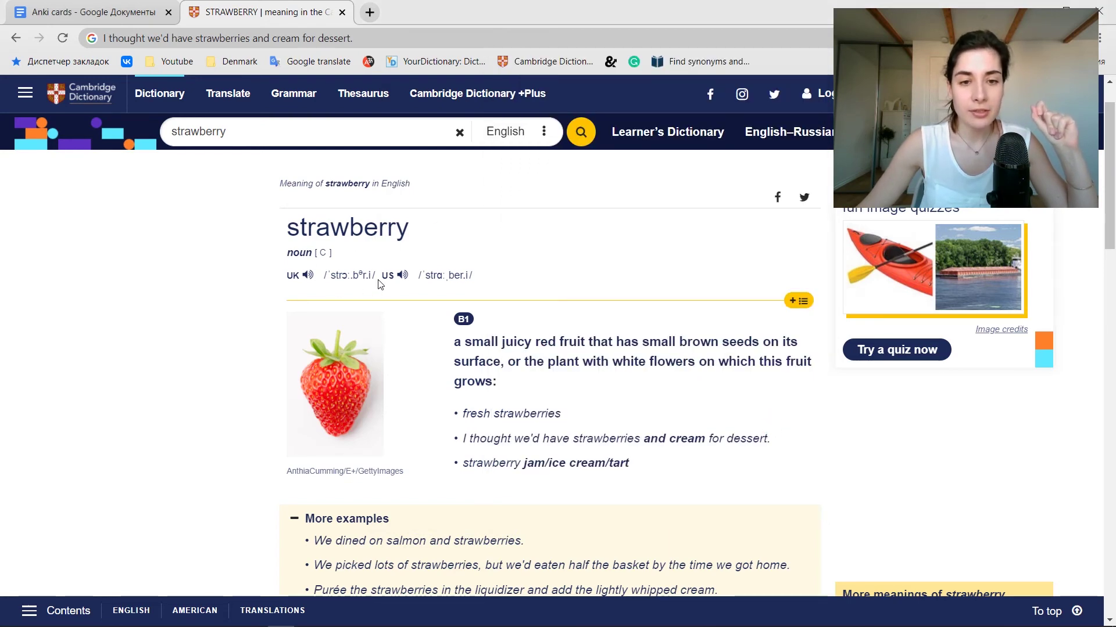
{"action": "left_click", "coordinate": [307, 277]}
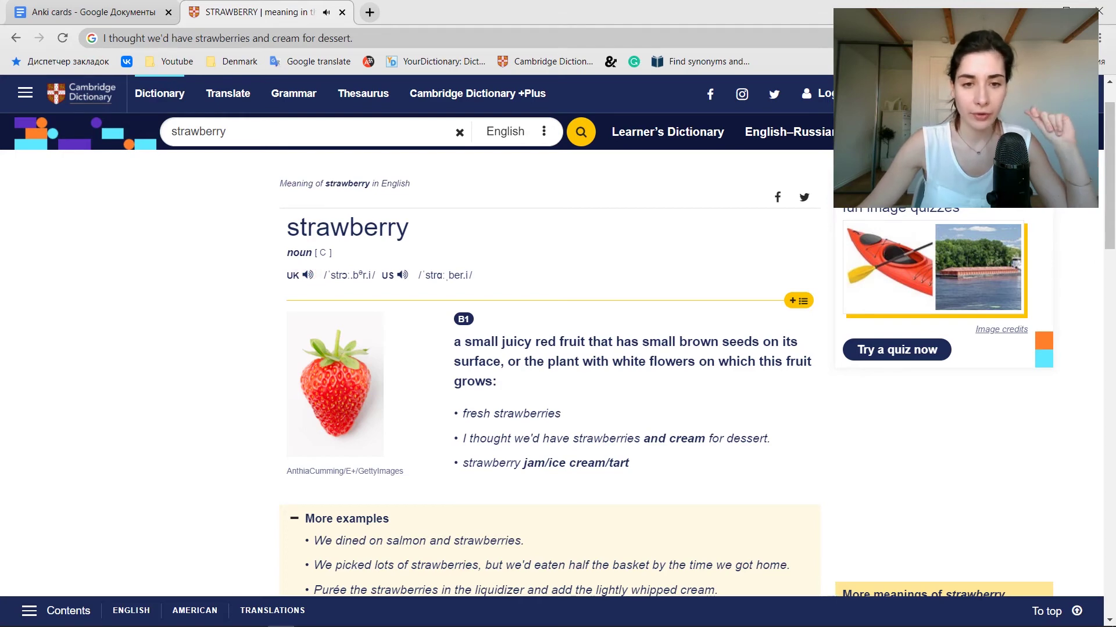
- Return to Anki's Add window, record the word's pronunciation for the Sound field and save the recording
{"action": "mouse_move", "coordinate": [278, 622]}
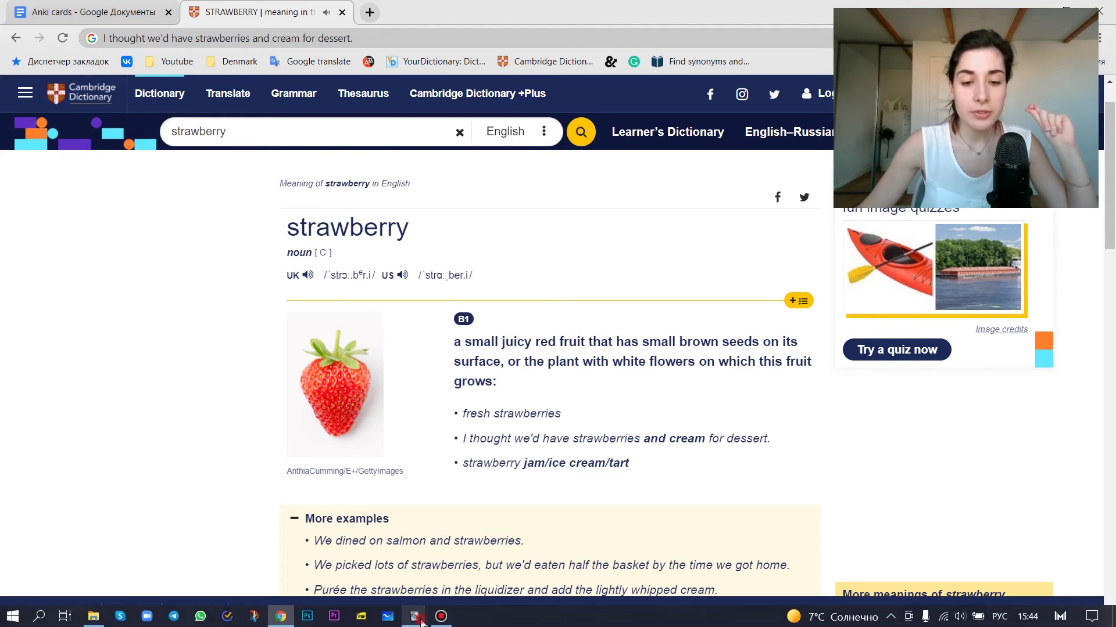
{"action": "mouse_move", "coordinate": [421, 621]}
{"action": "left_click", "coordinate": [493, 551]}
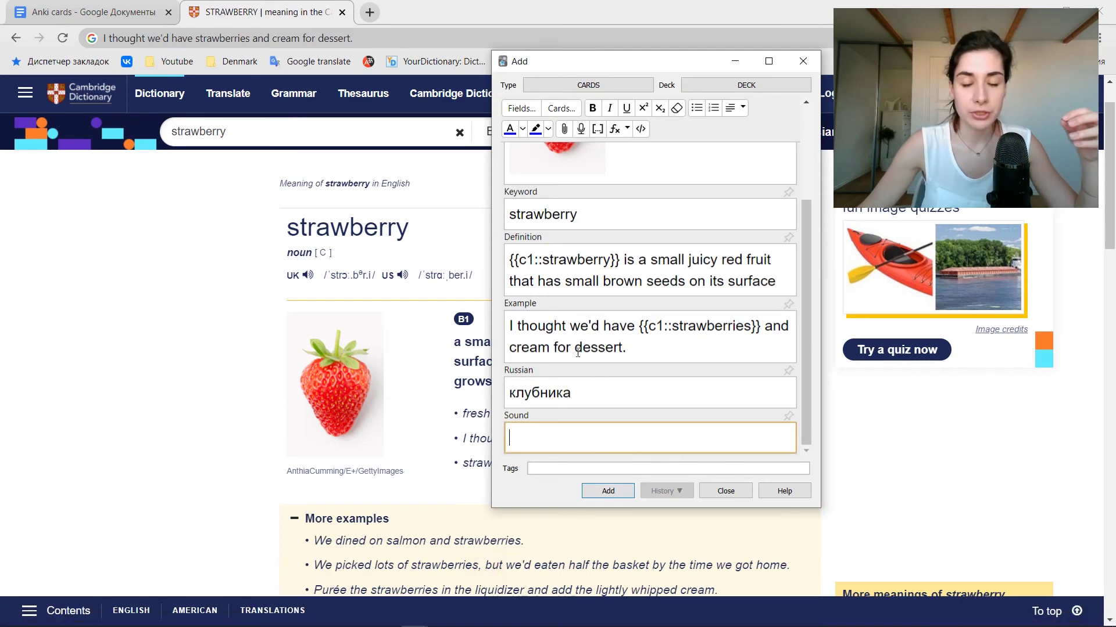
{"action": "left_click", "coordinate": [581, 130]}
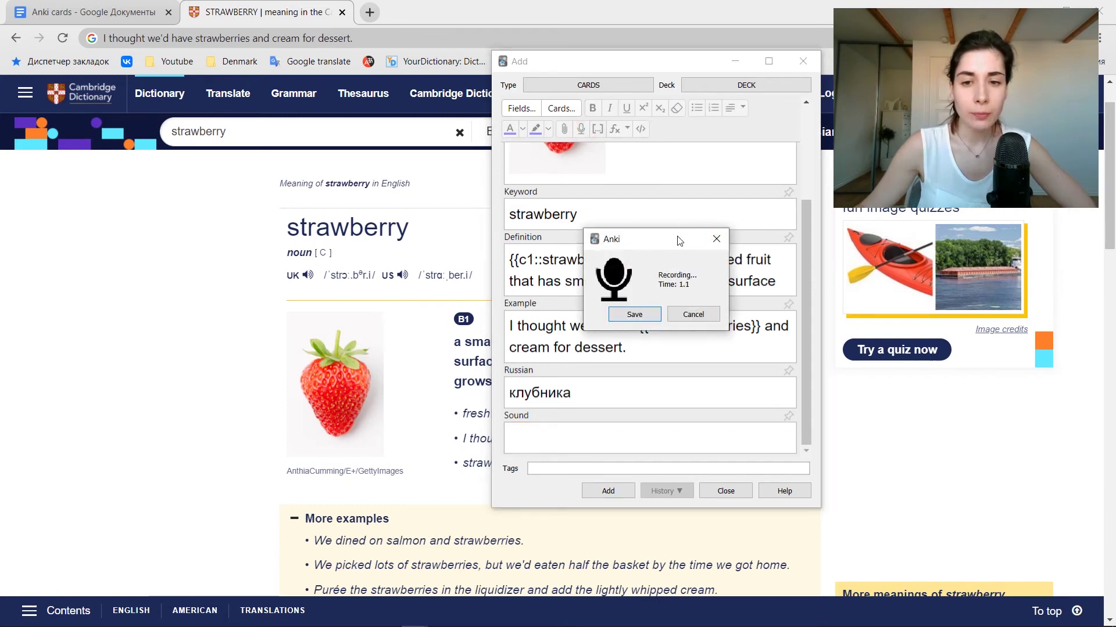
{"action": "left_click", "coordinate": [633, 315]}
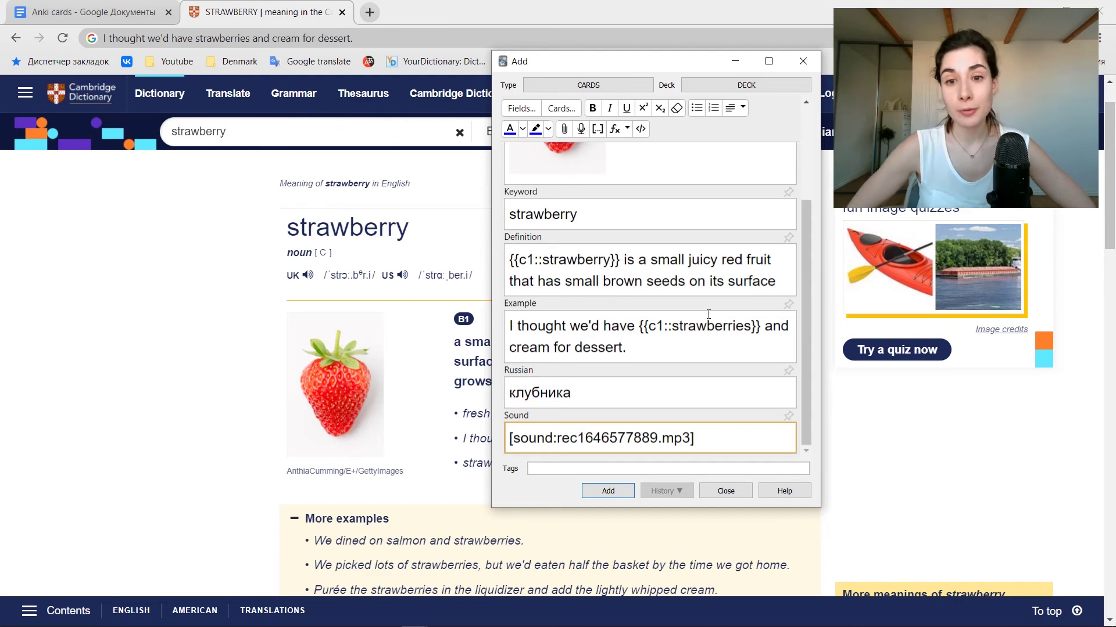
- Add the completed strawberry note to DECK and close the Add window
{"action": "left_click_drag", "start_coordinate": [811, 301], "coordinate": [806, 418]}
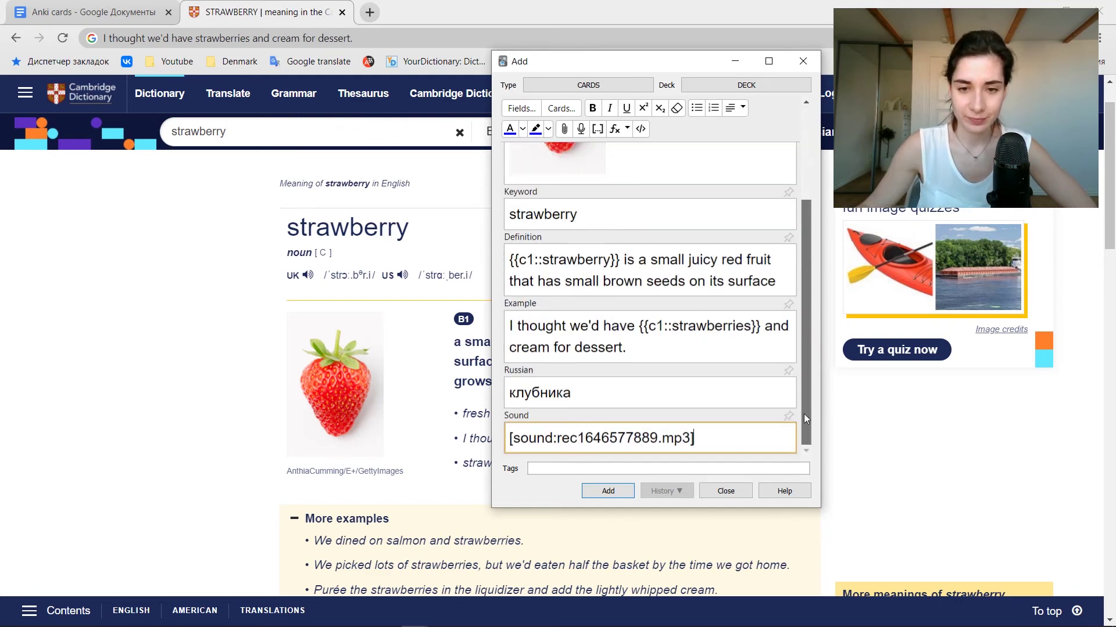
{"action": "left_click", "coordinate": [619, 492]}
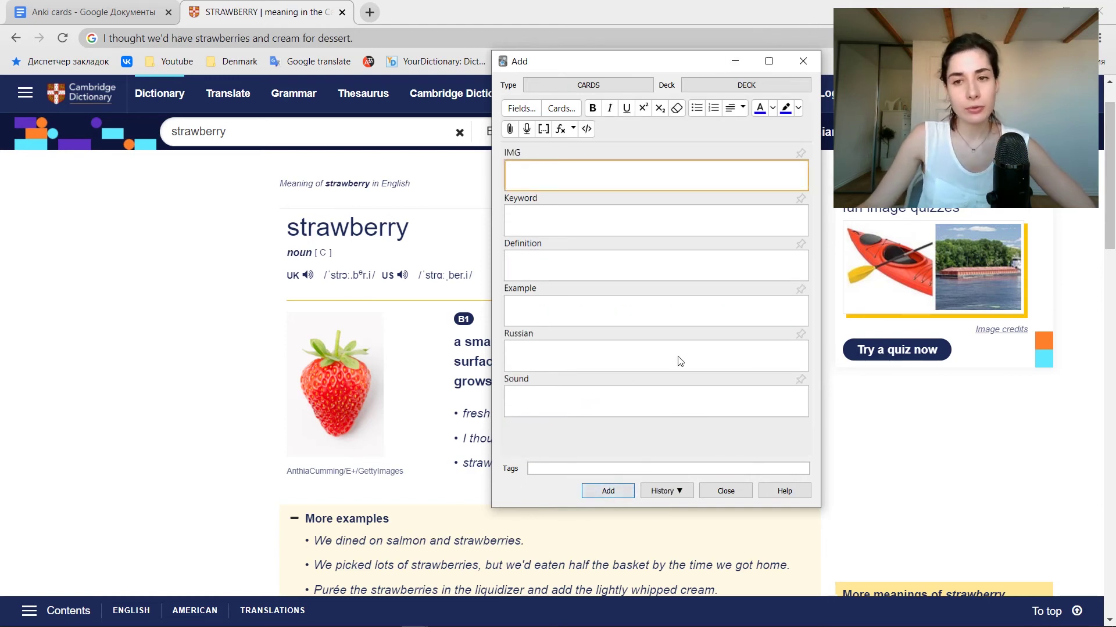
{"action": "left_click", "coordinate": [802, 61]}
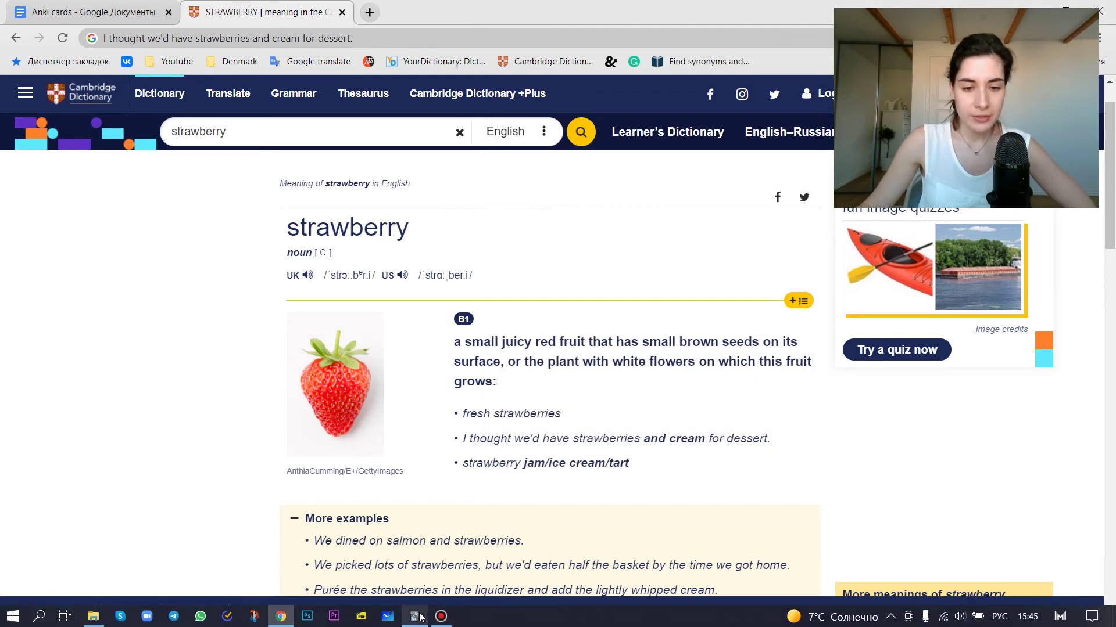
- Switch to Anki's main window, study DECK by answering the card with "strawberry", and return to the deck list
{"action": "left_click", "coordinate": [420, 616]}
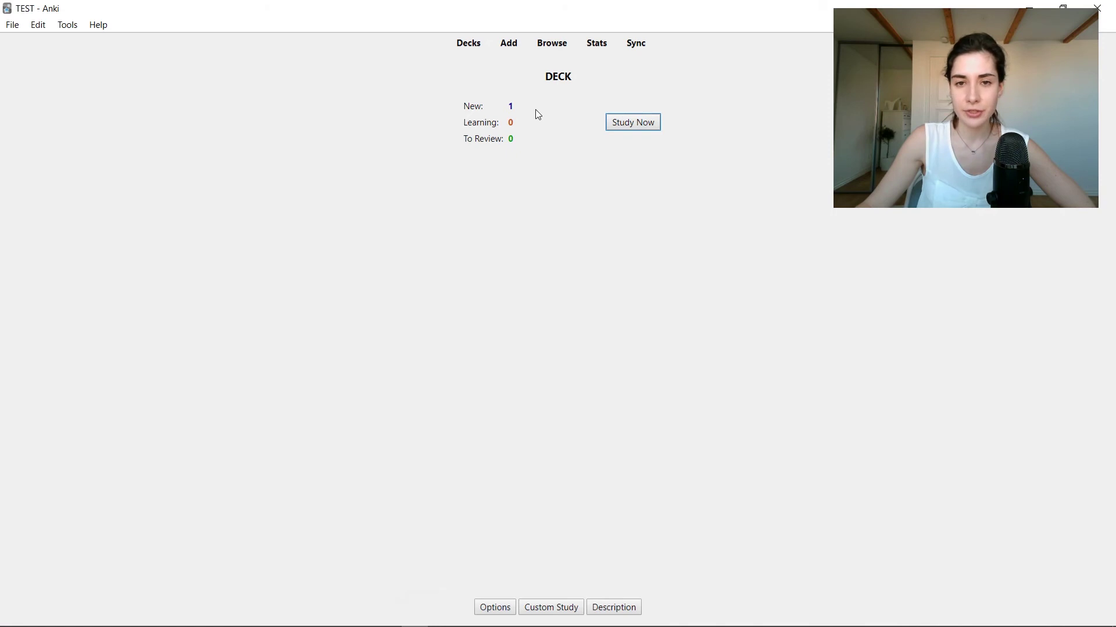
{"action": "left_click", "coordinate": [648, 123]}
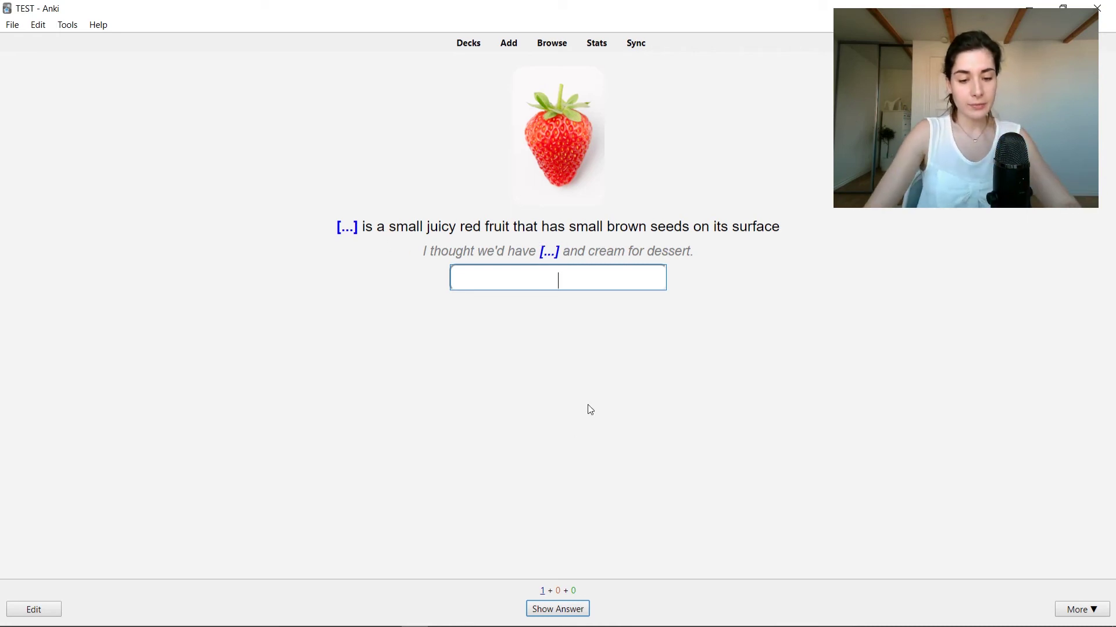
{"action": "type", "text": "st"}
{"action": "key", "text": "BackSpace"}
{"action": "key", "text": "BackSpace"}
{"action": "type", "text": "st"}
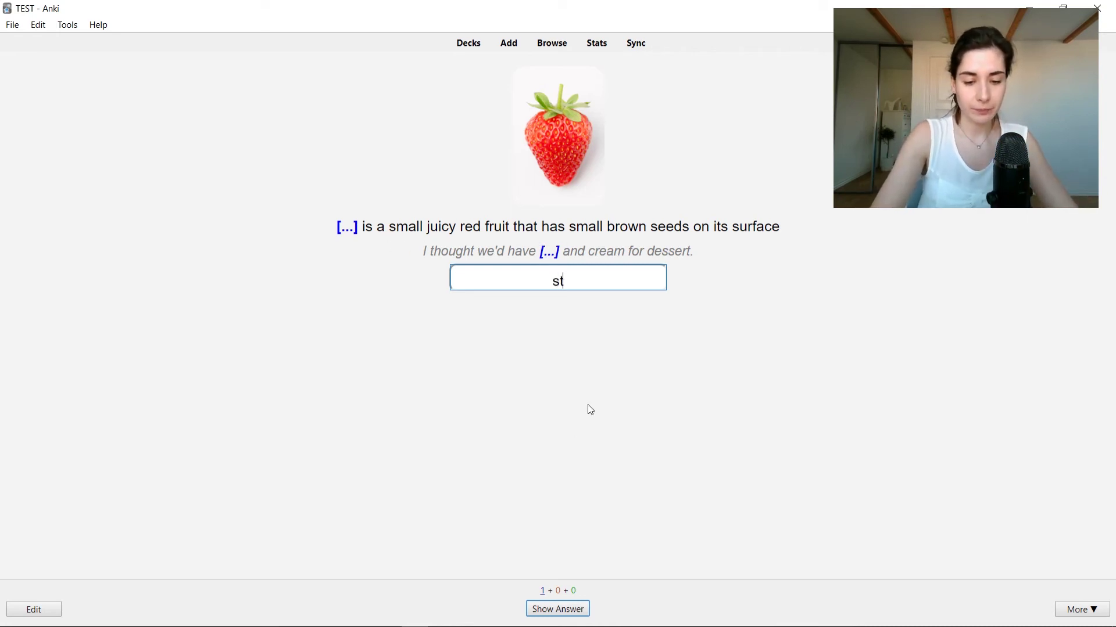
{"action": "type", "text": "rawberry"}
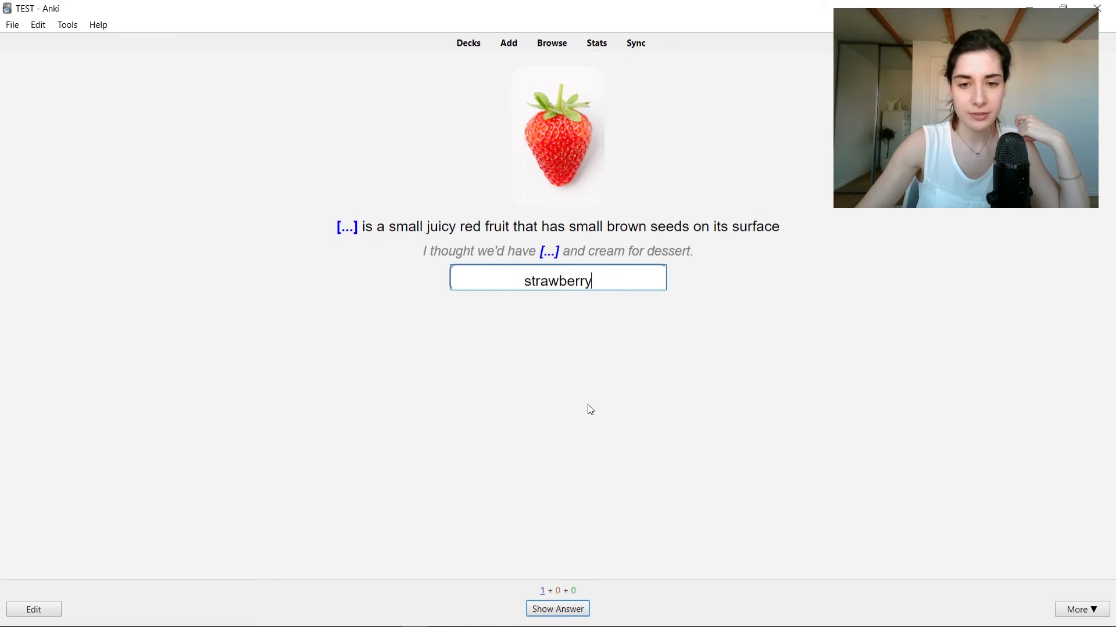
{"action": "key", "text": "Return"}
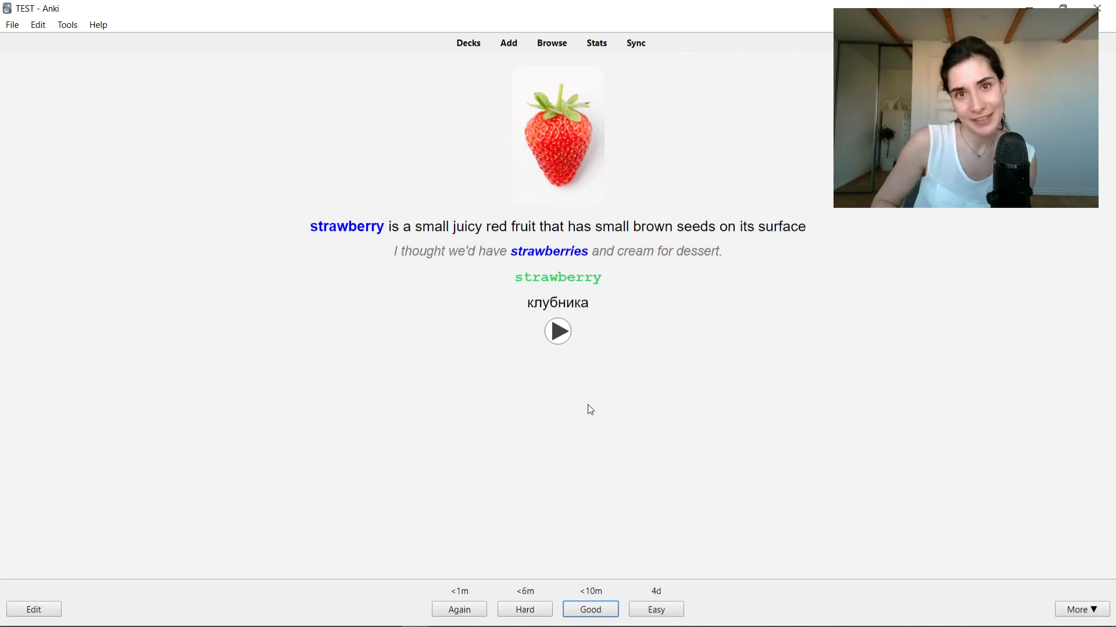
{"action": "key", "text": "d"}
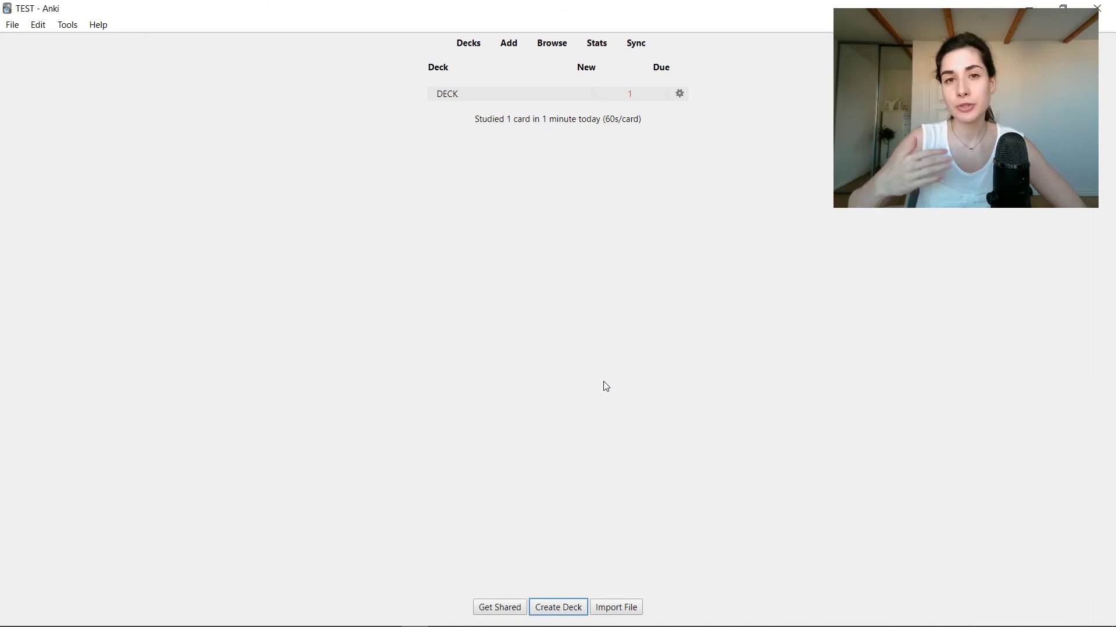
- View the blank note form and the AnkiWeb sync login dialog, closing each without entering anything
{"action": "left_click", "coordinate": [508, 47]}
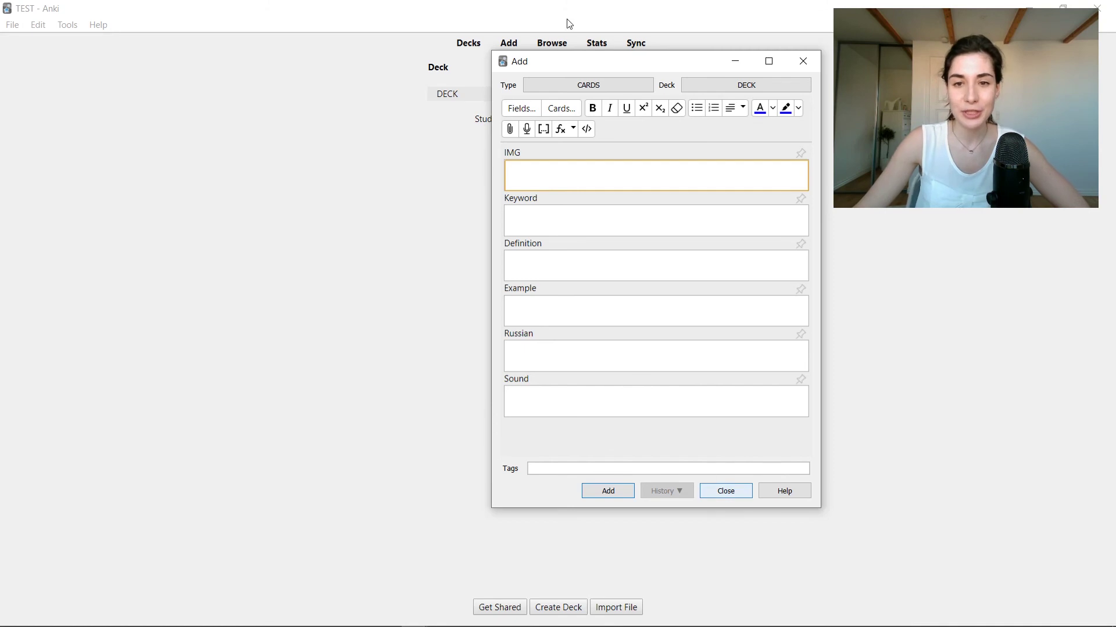
{"action": "left_click", "coordinate": [803, 60]}
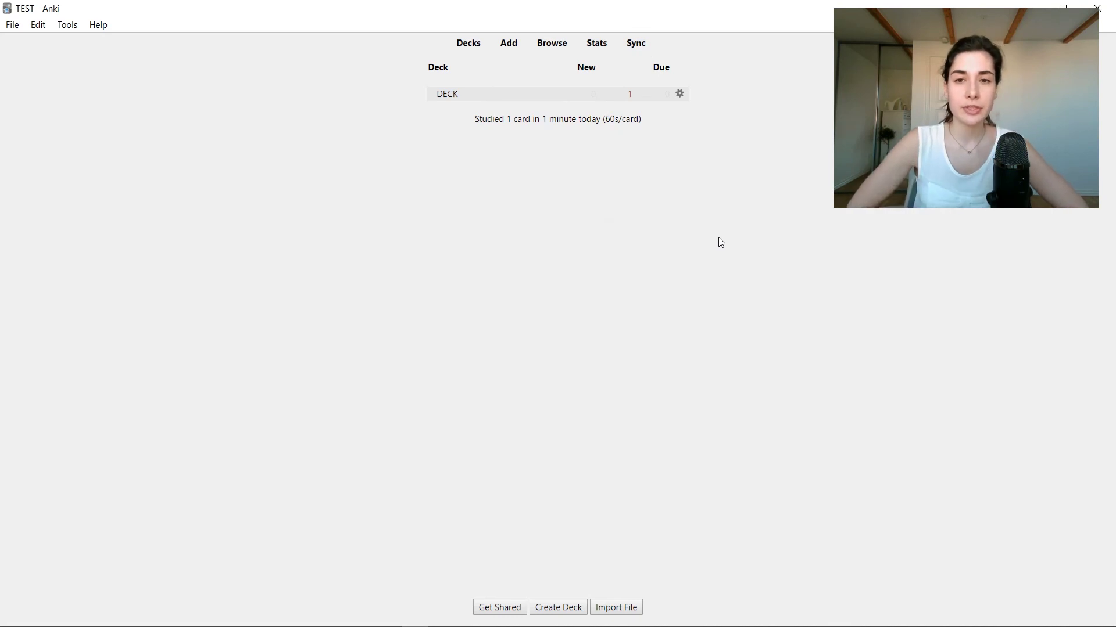
{"action": "left_click", "coordinate": [639, 52]}
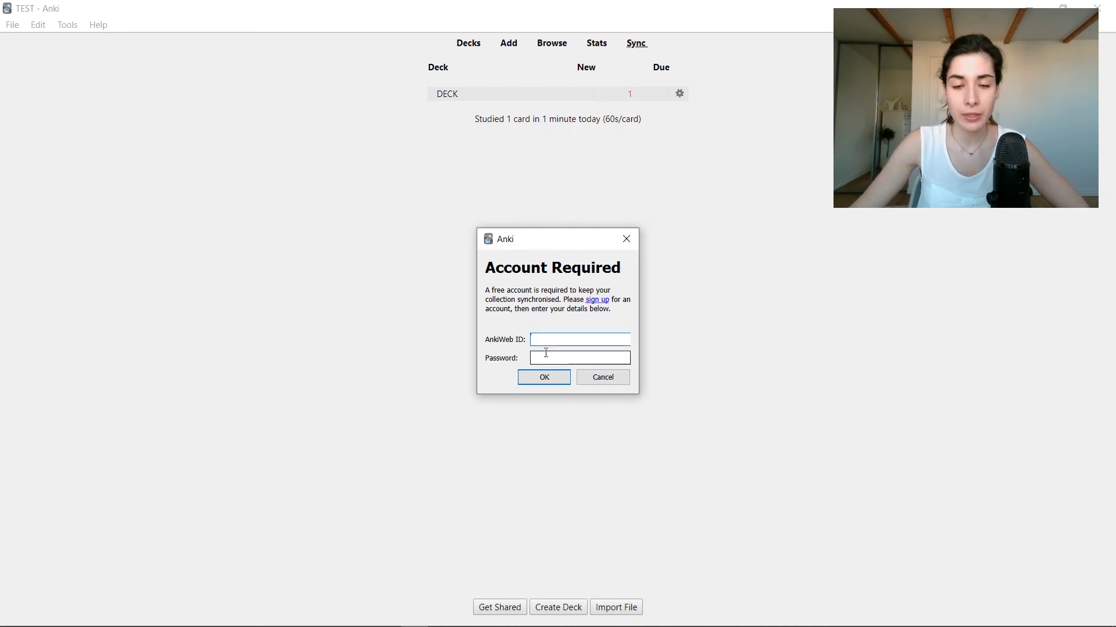
{"action": "left_click", "coordinate": [602, 378]}
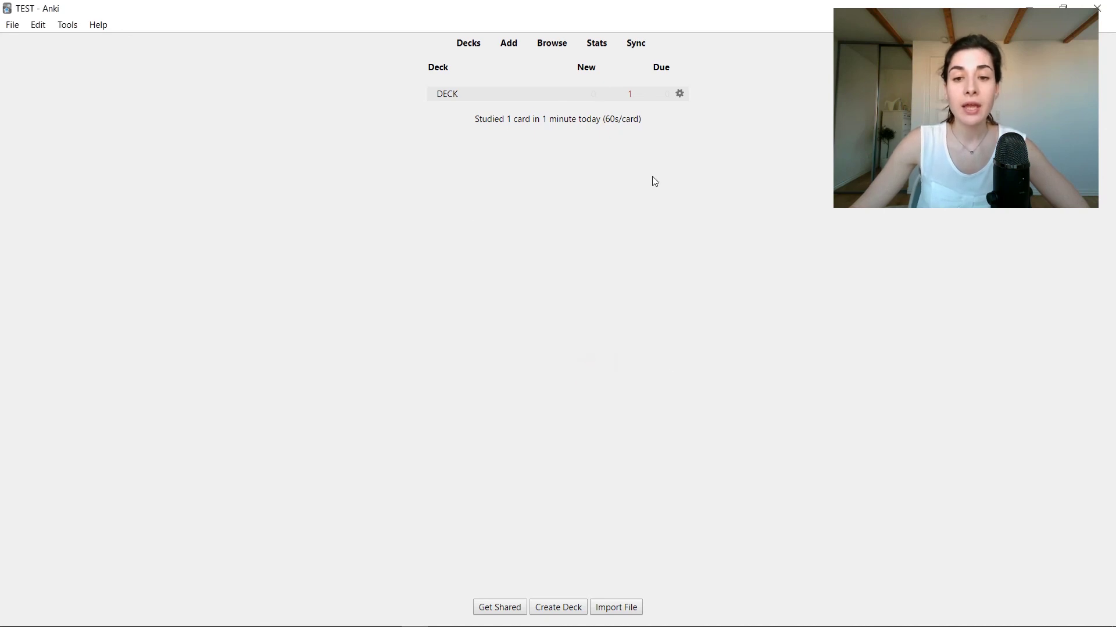